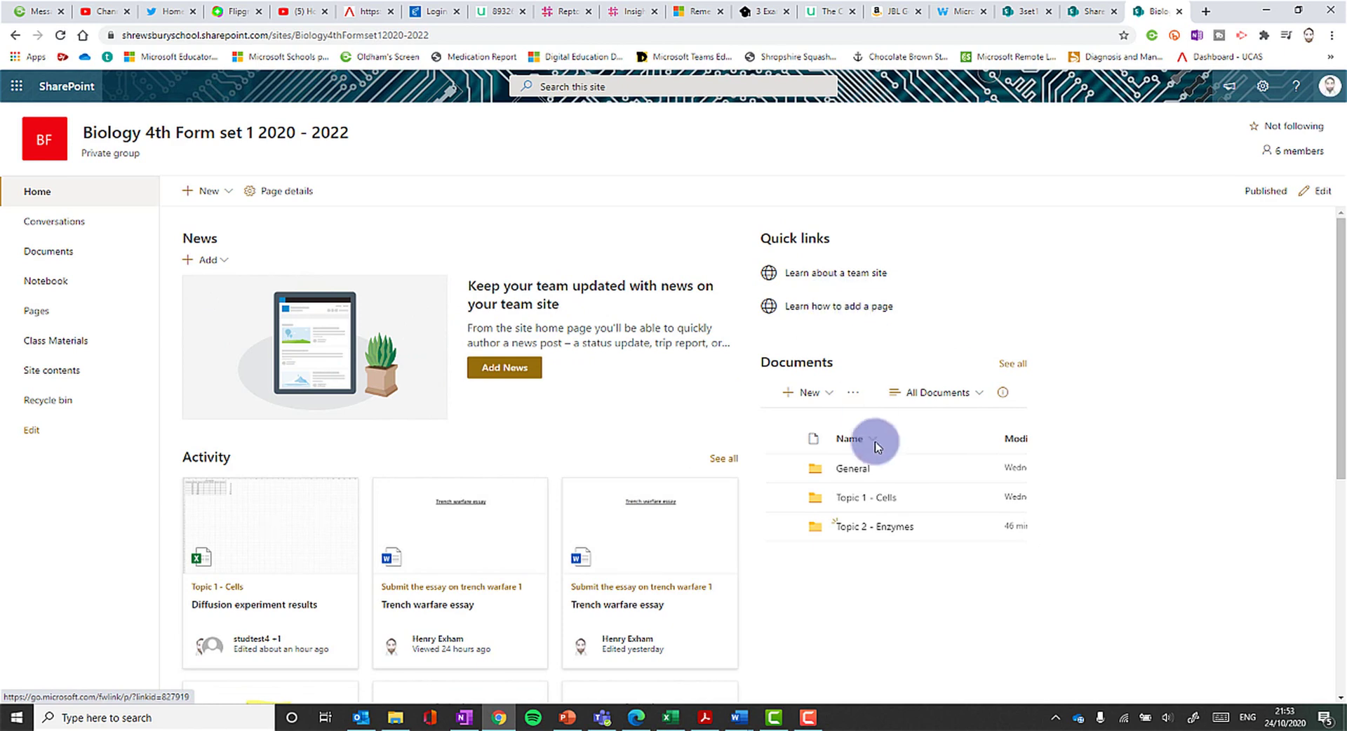
- Look over the class site's home page, inspect its News and Quick links web parts in edit mode, and republish the page
scroll(562, 449, "down", 6)
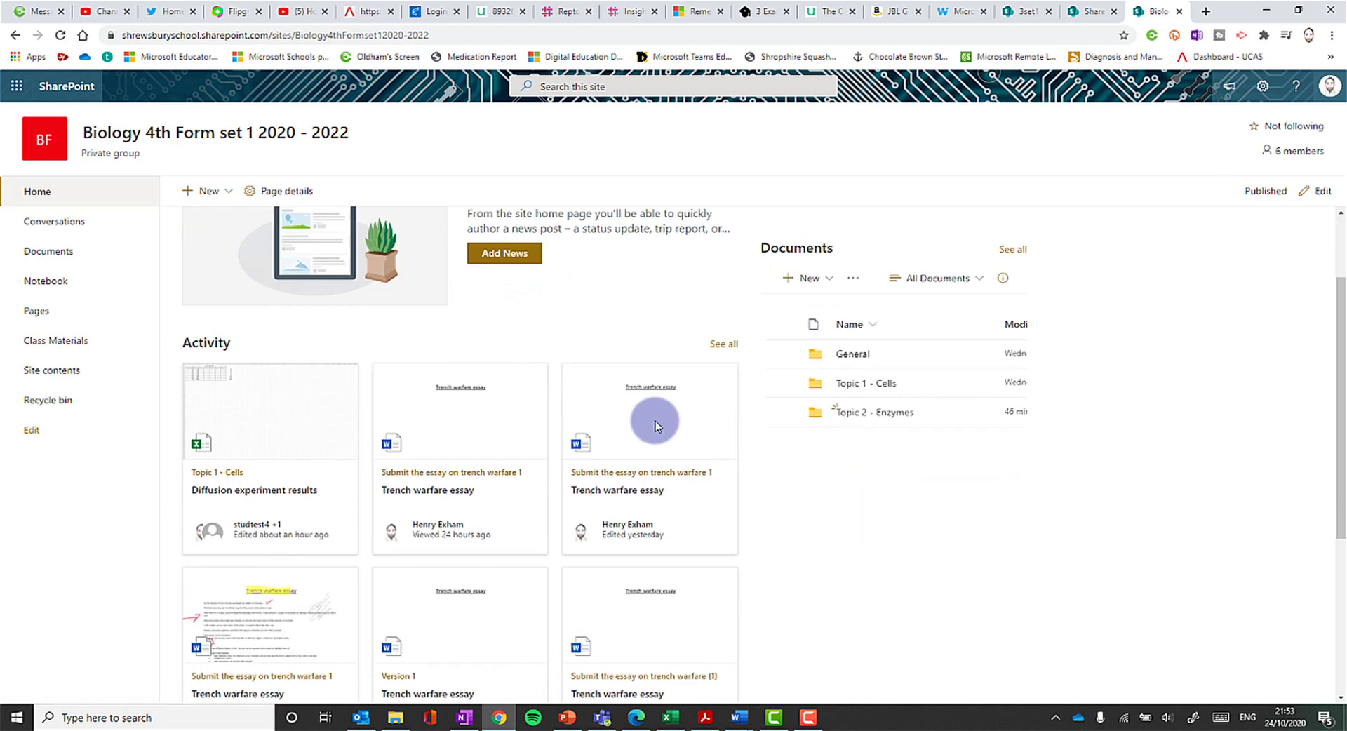
scroll(500, 428, "up", 8)
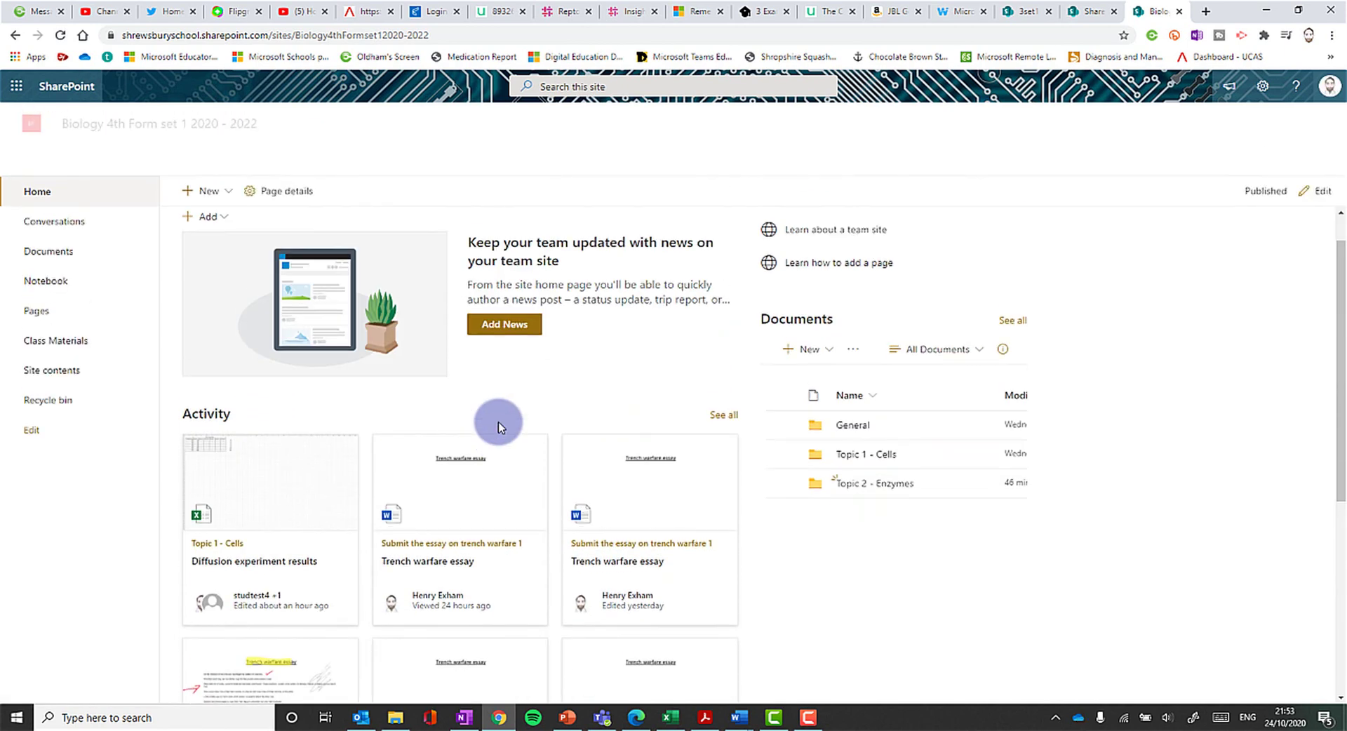
left_click(1319, 192)
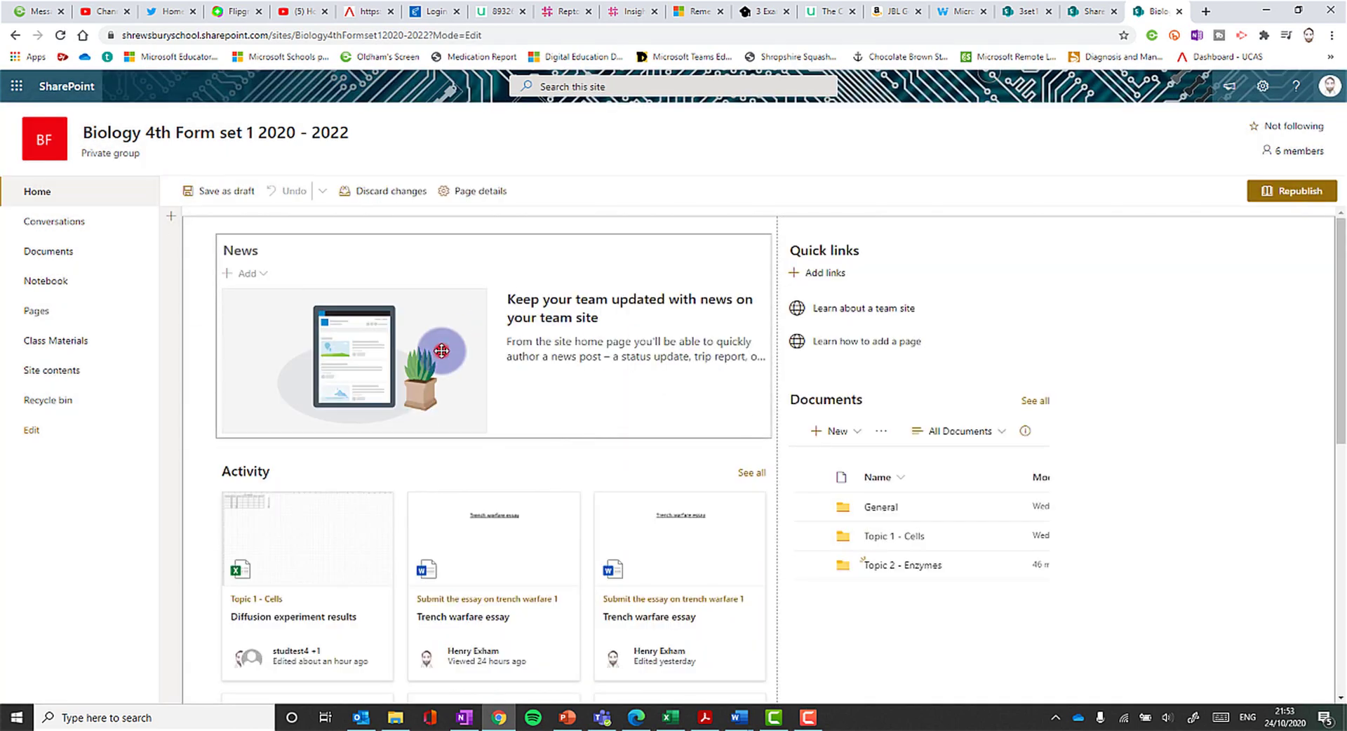
left_click(442, 351)
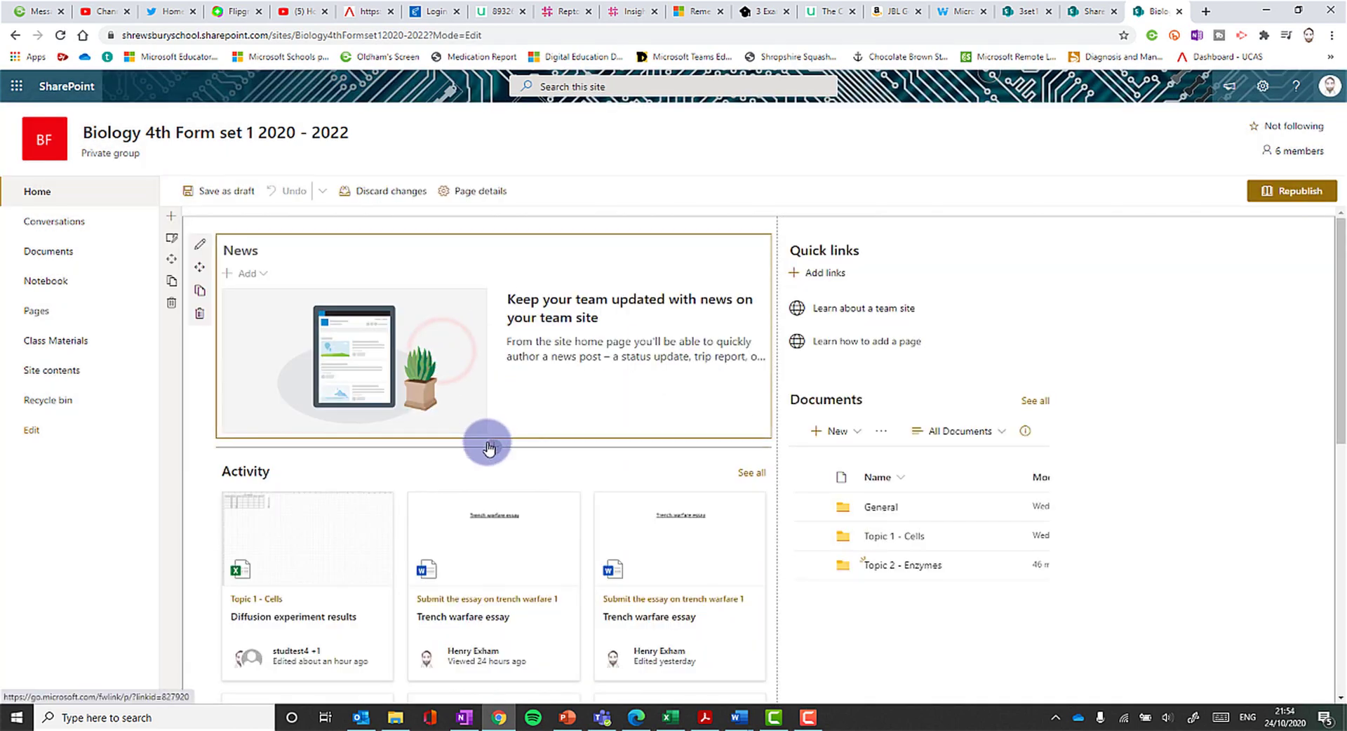
left_click(970, 342)
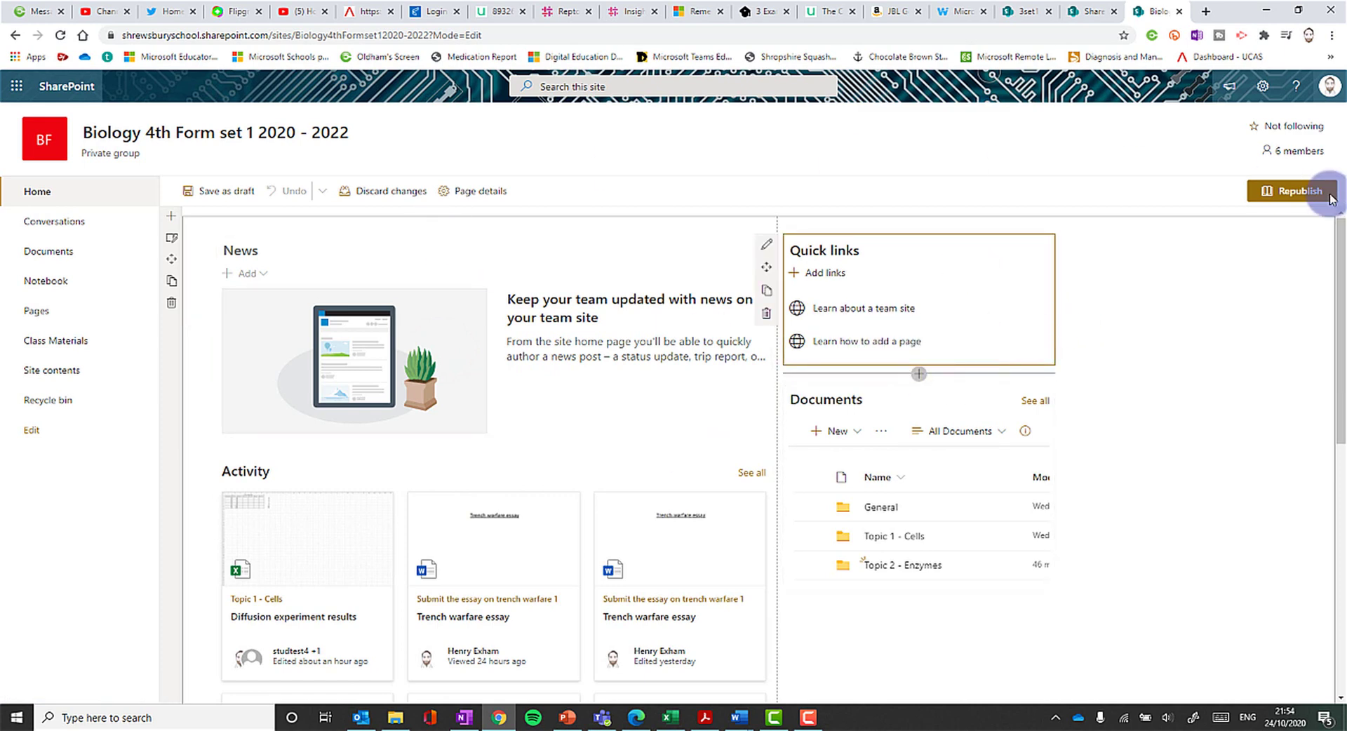
left_click(1304, 199)
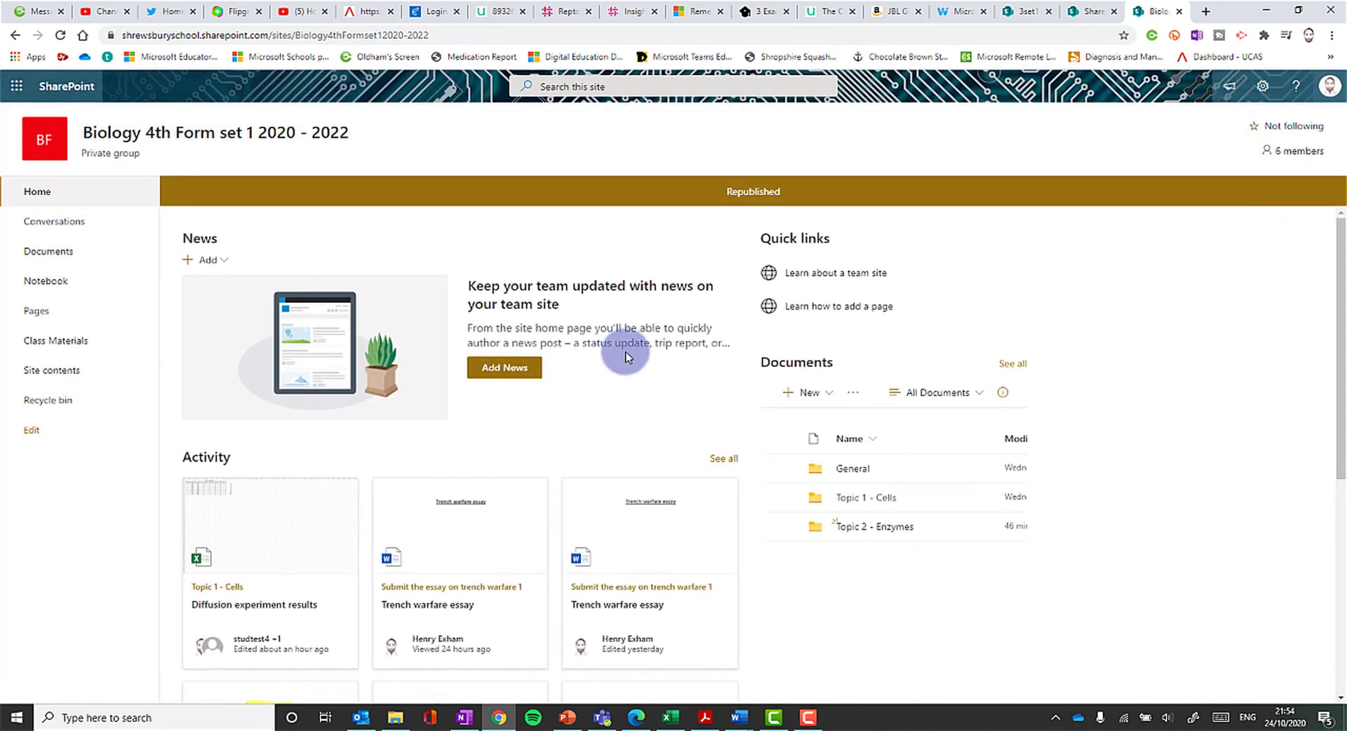
- Find the Class home page template among the Schools designs in the SharePoint look book and start adding it to the tenant
left_click(601, 717)
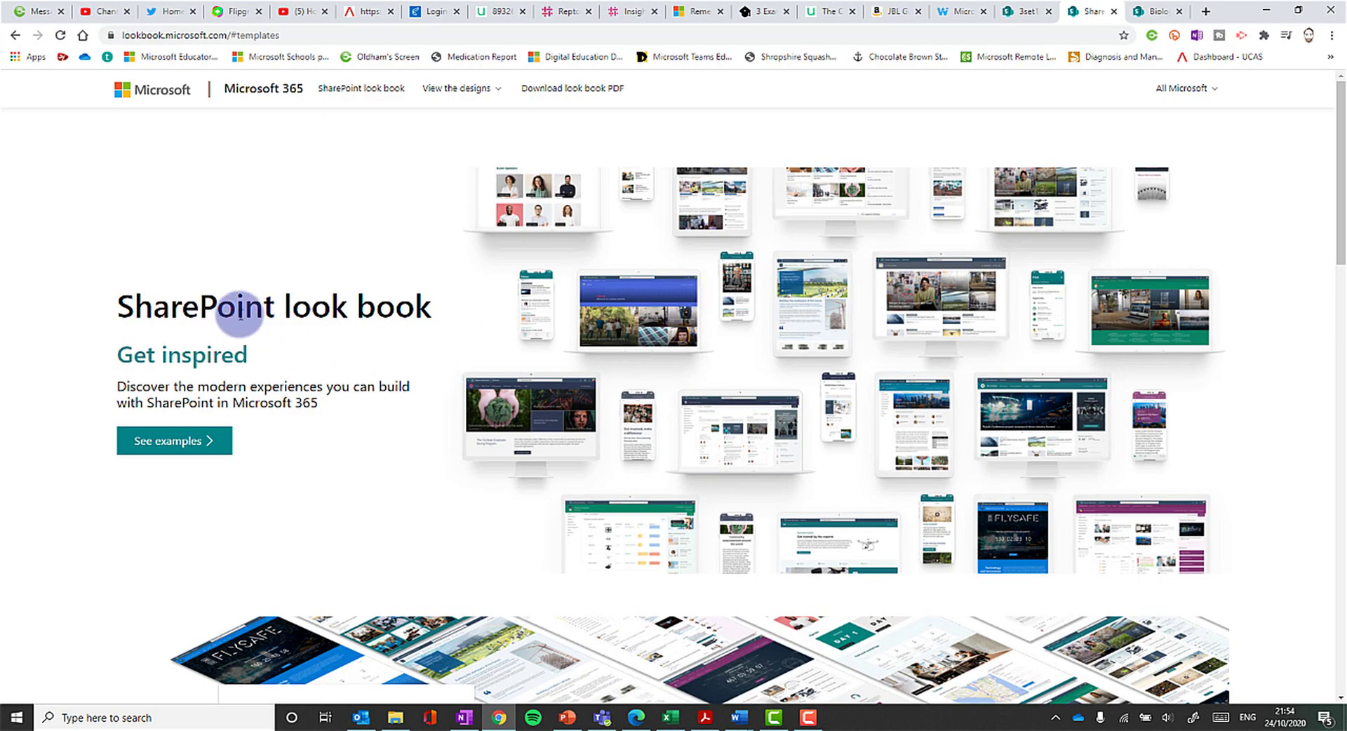
scroll(836, 339, "down", 12)
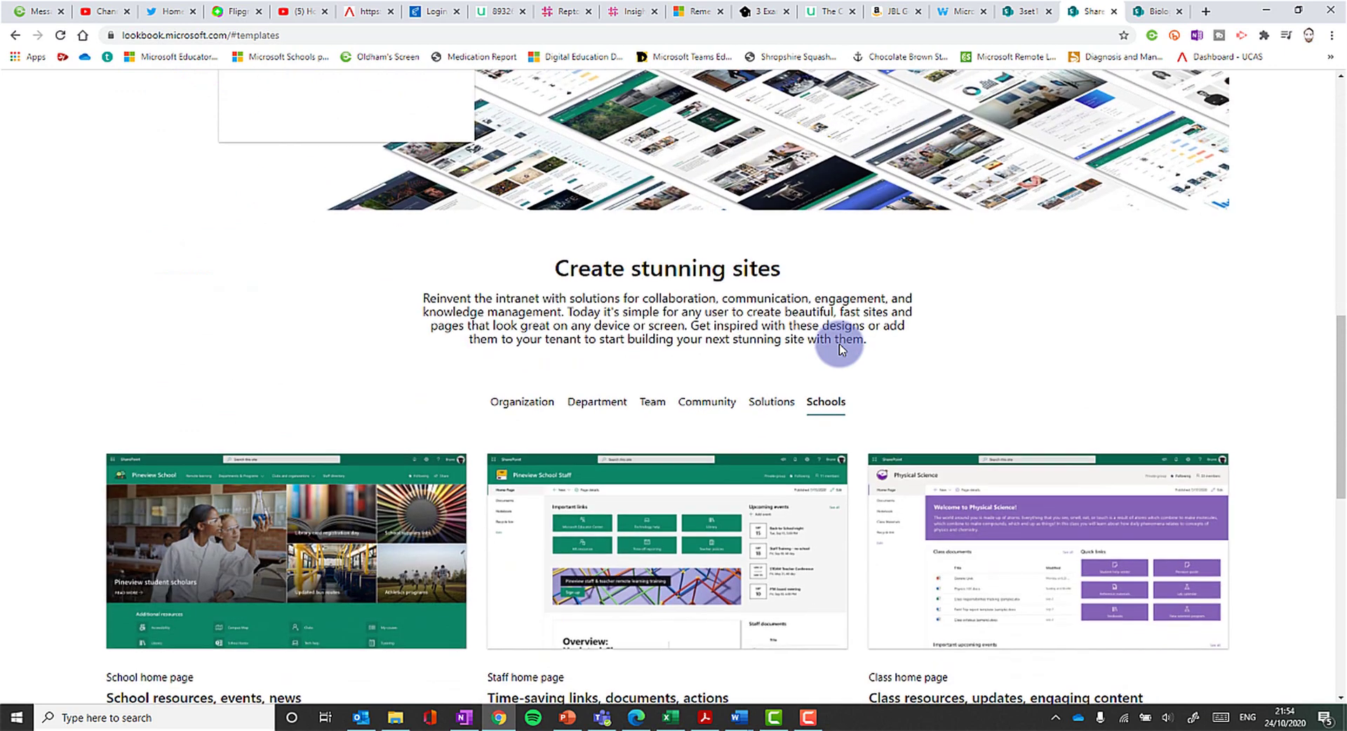
scroll(841, 349, "down", 4)
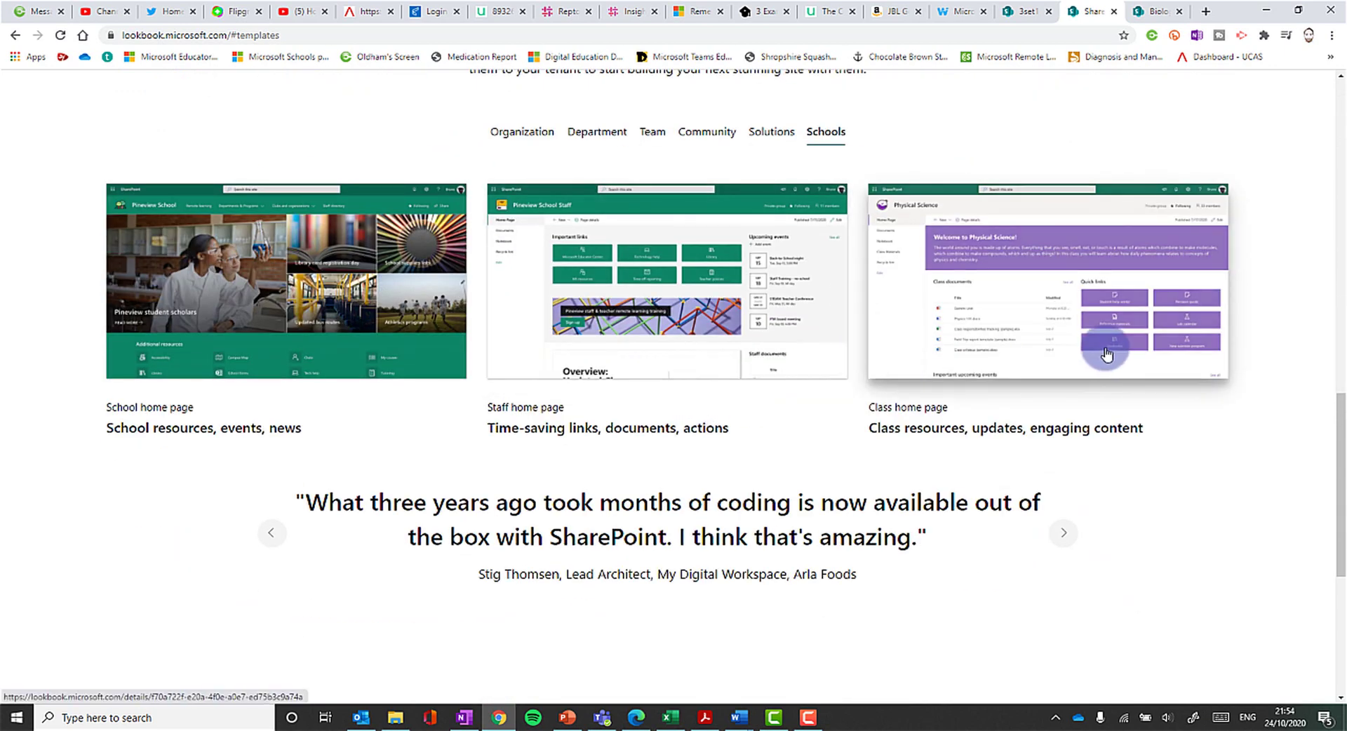
left_click(1059, 328)
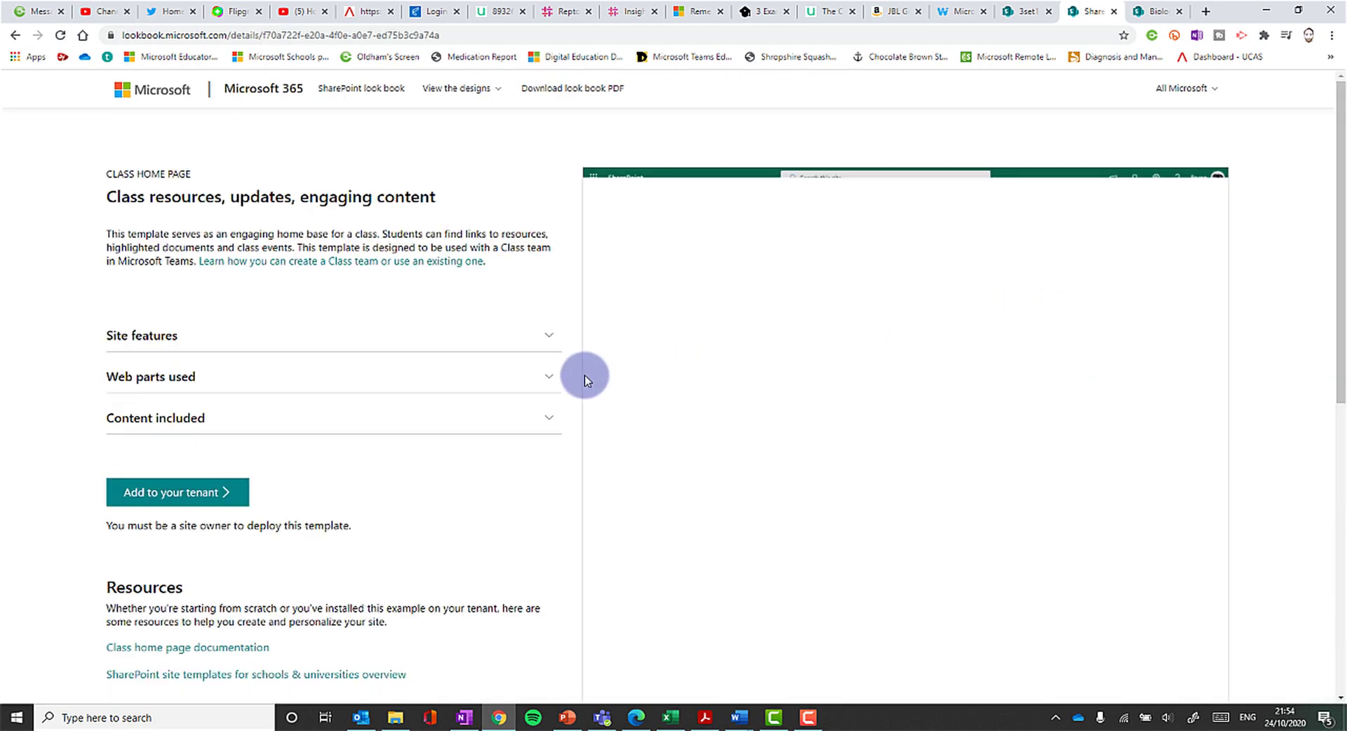
left_click(196, 491)
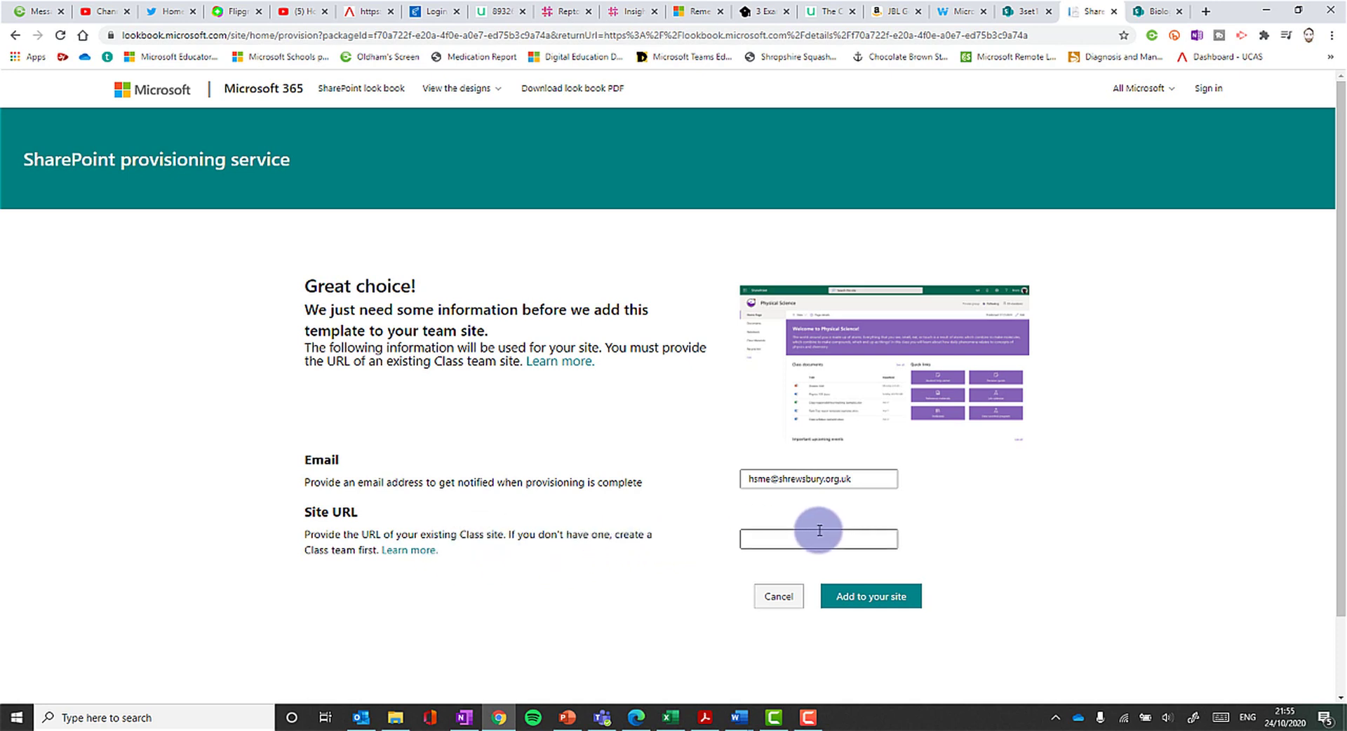
- Copy the Biology 4th Form class site's address and enter it as the Site URL in the provisioning form
middle_click(1033, 18)
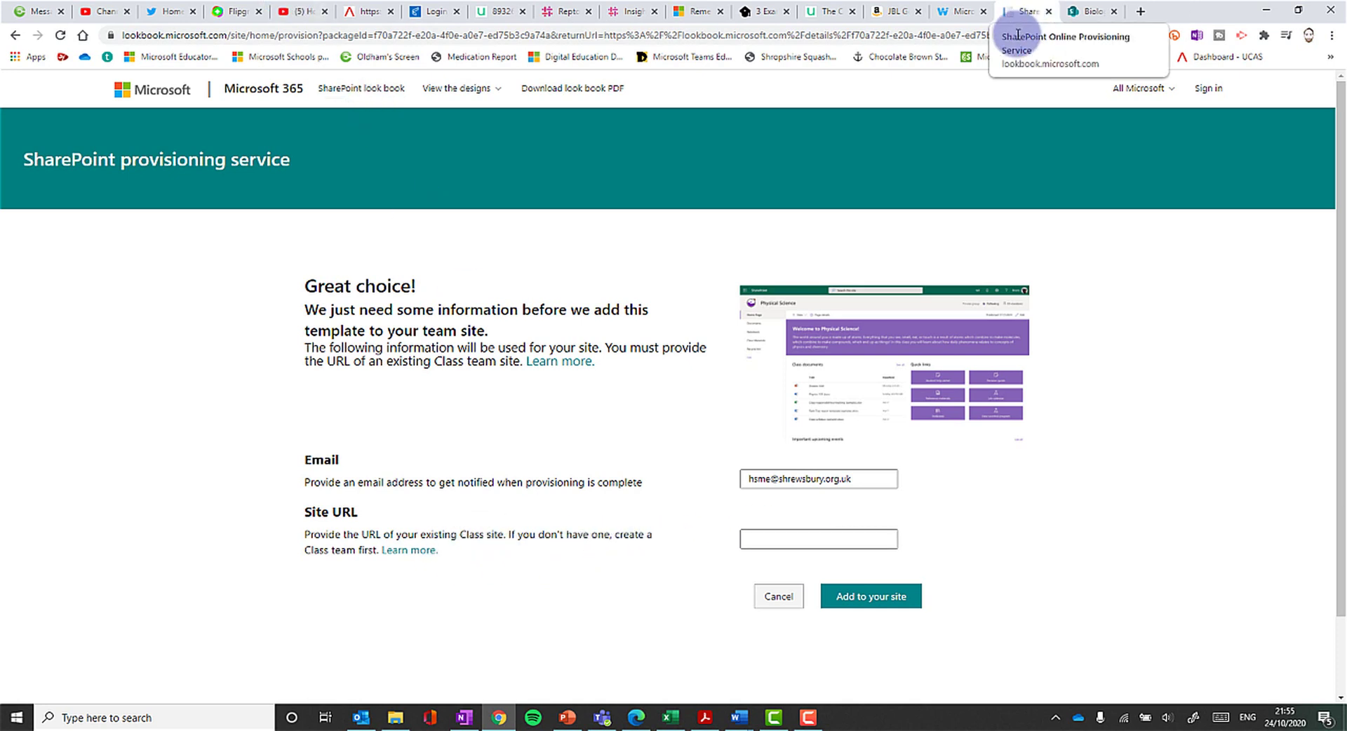
left_click(1092, 14)
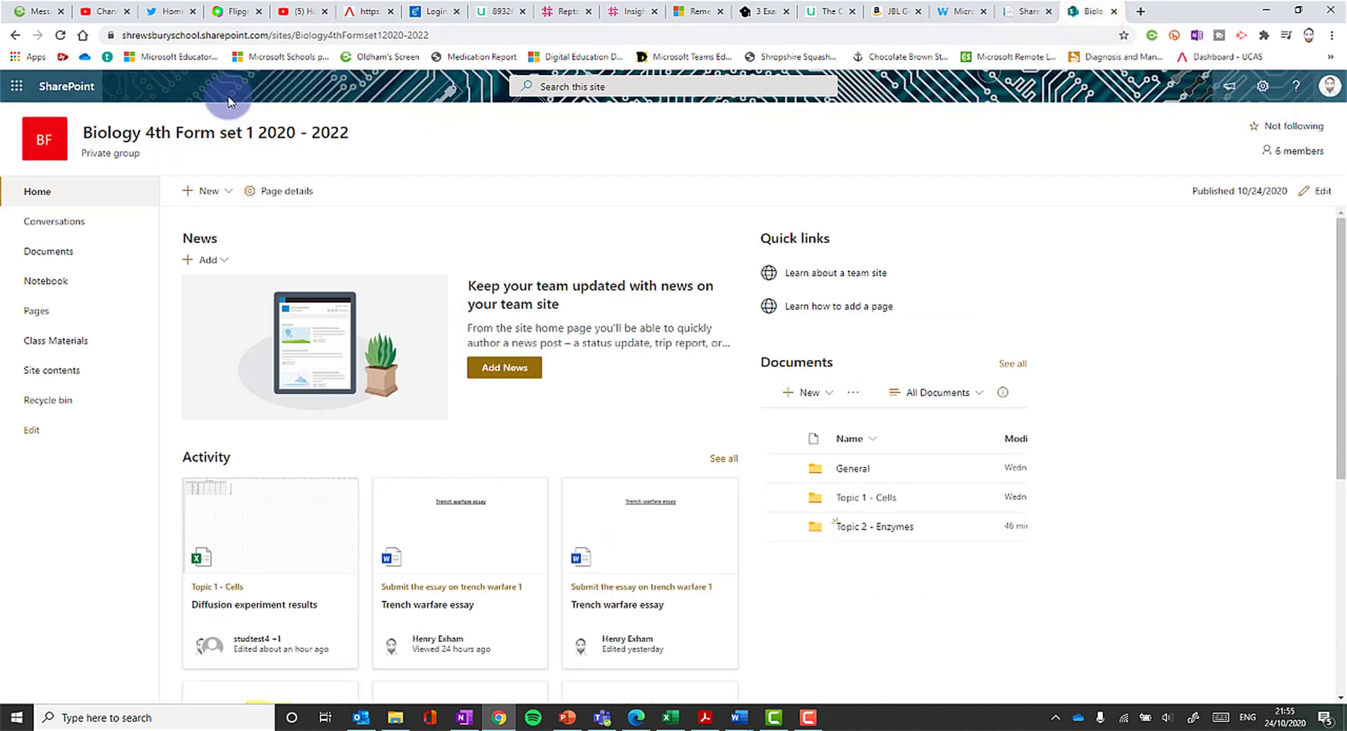
left_click(271, 35)
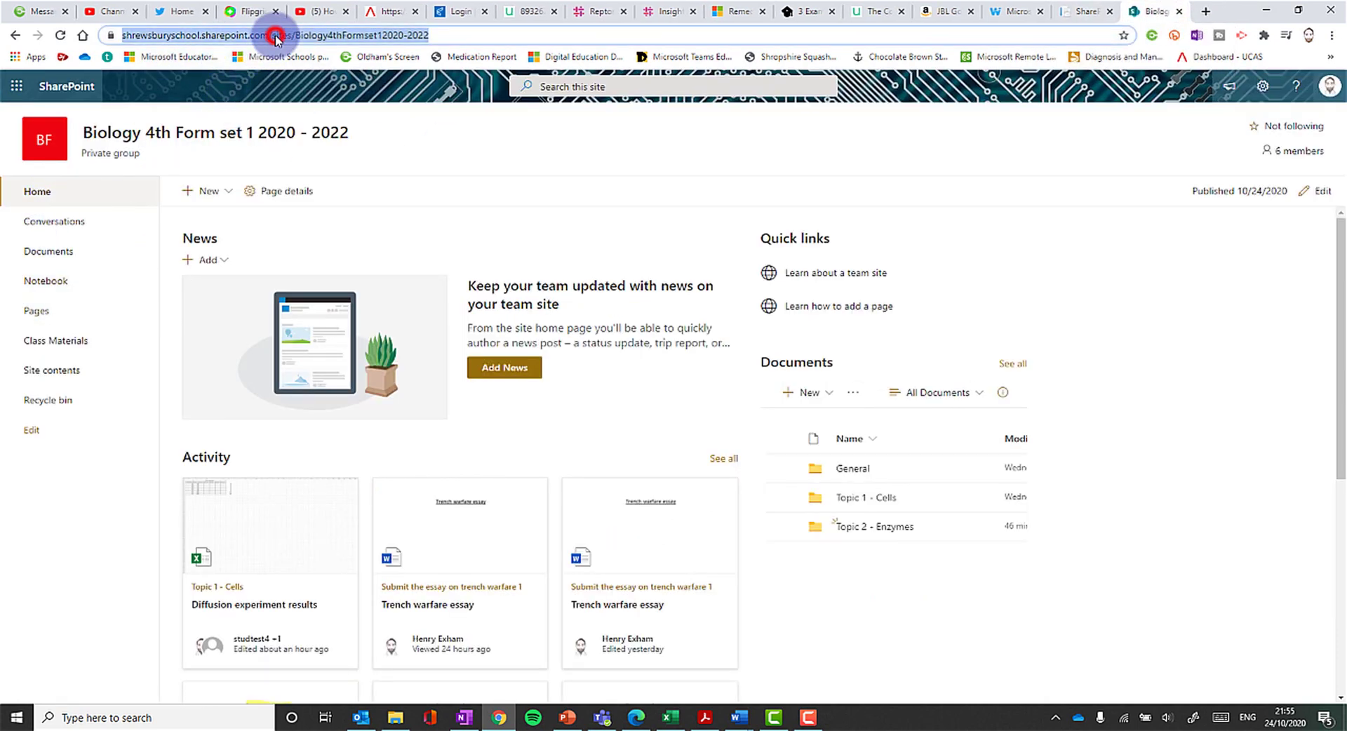
right_click(274, 35)
left_click(311, 111)
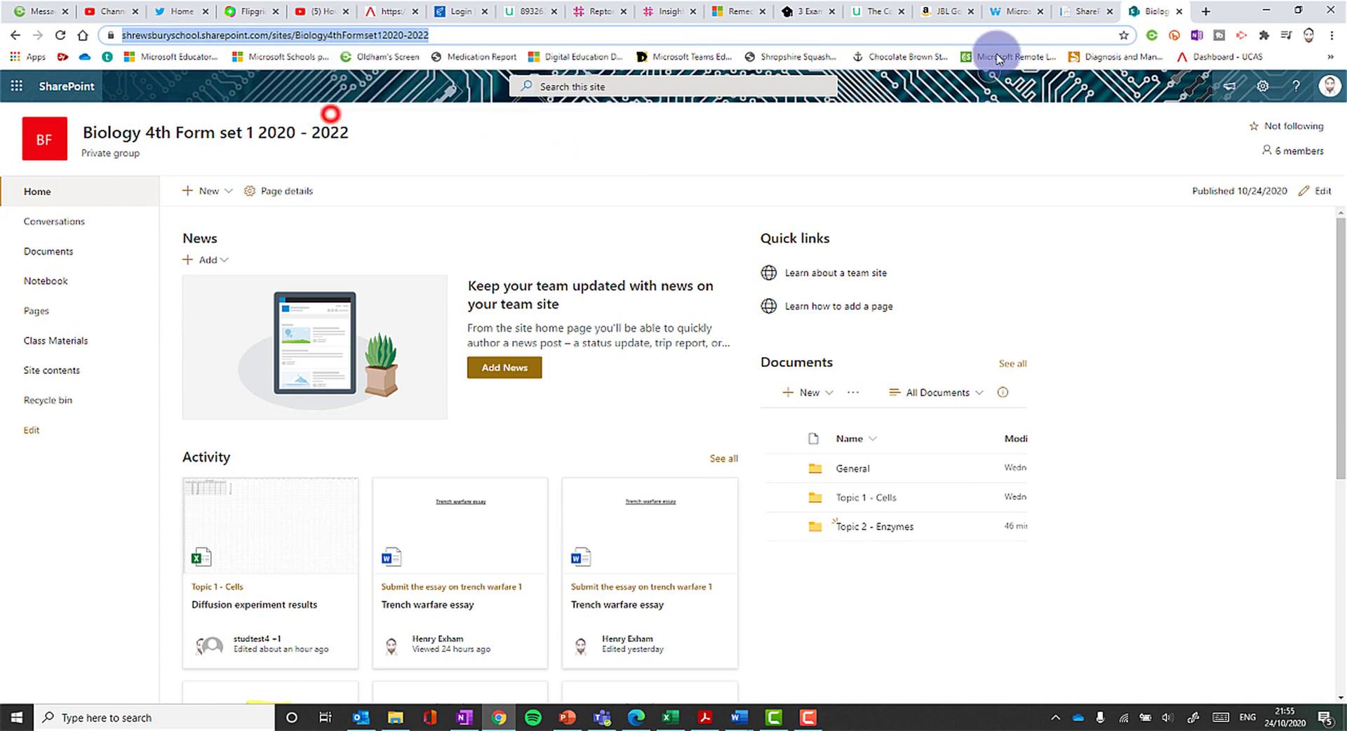
left_click(1081, 12)
right_click(773, 537)
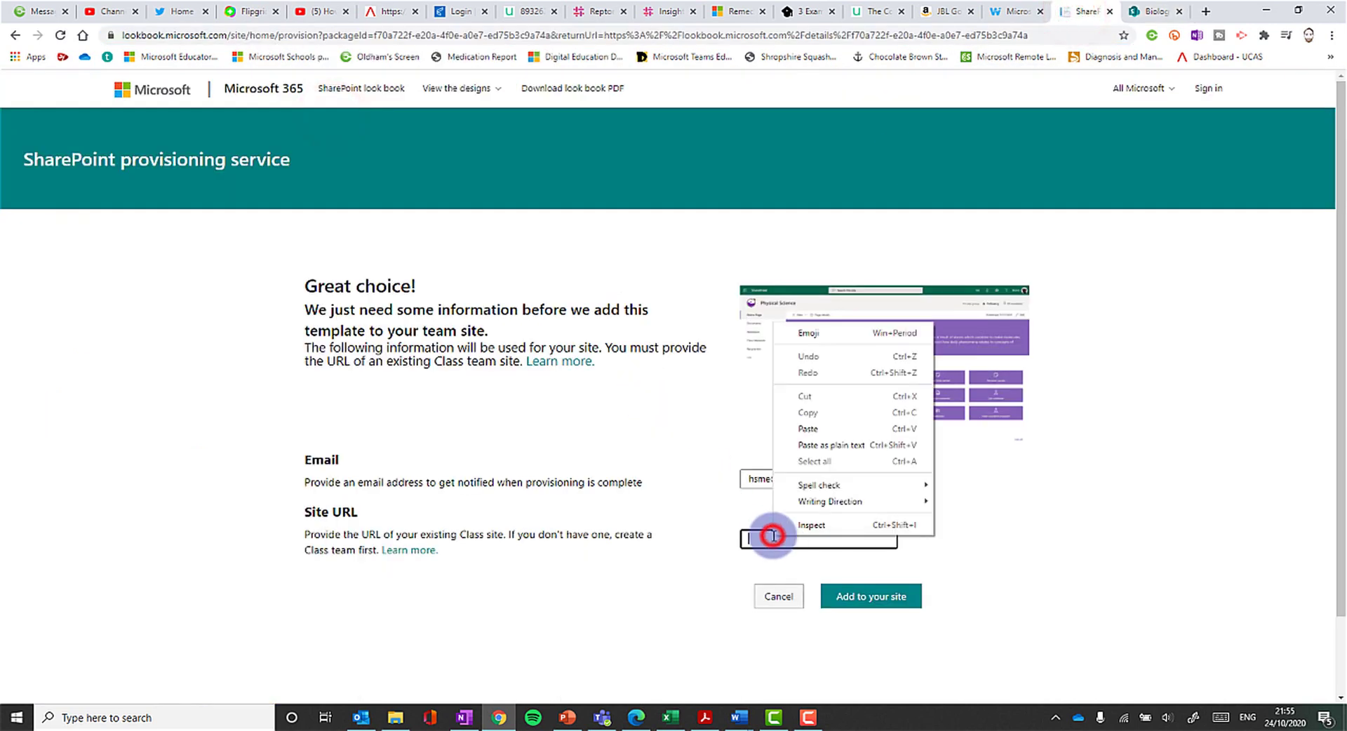
left_click(818, 428)
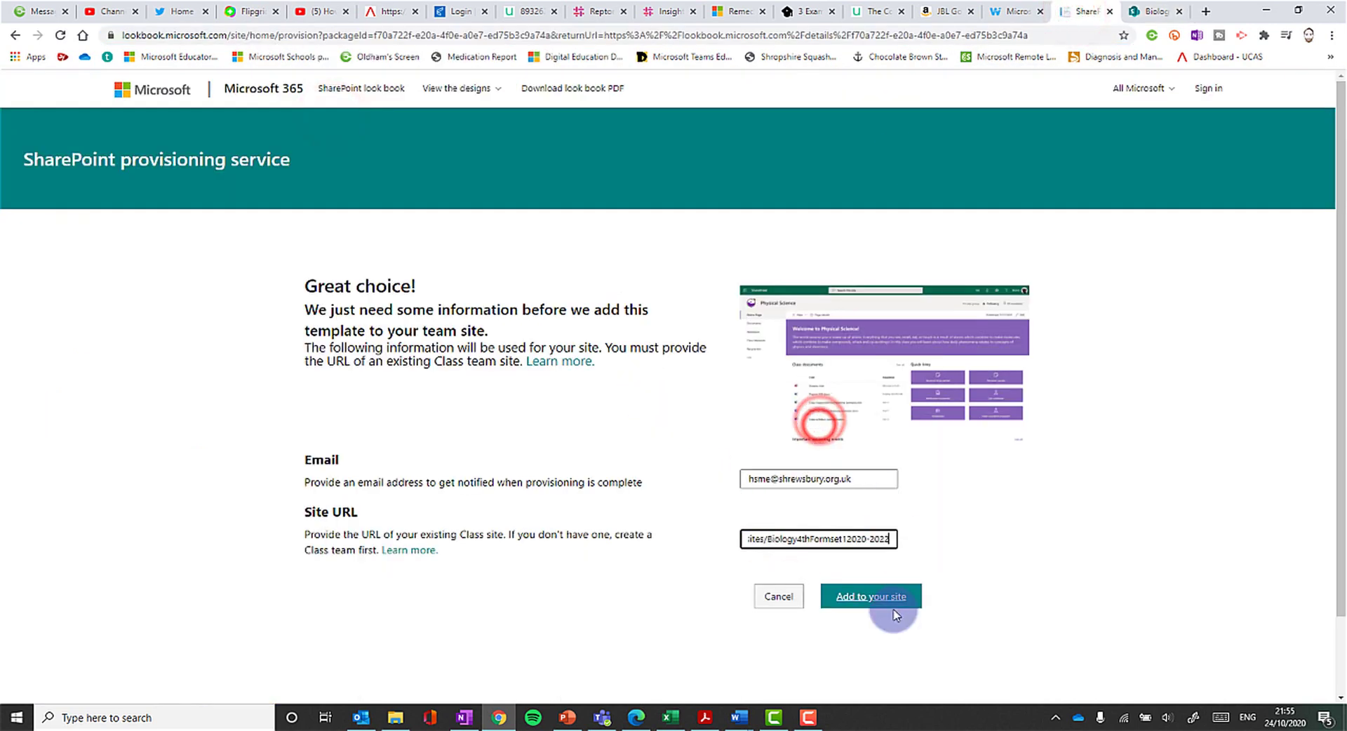
- Add the template to the class site, accepting the home page override and confirming the provisioning
left_click(893, 606)
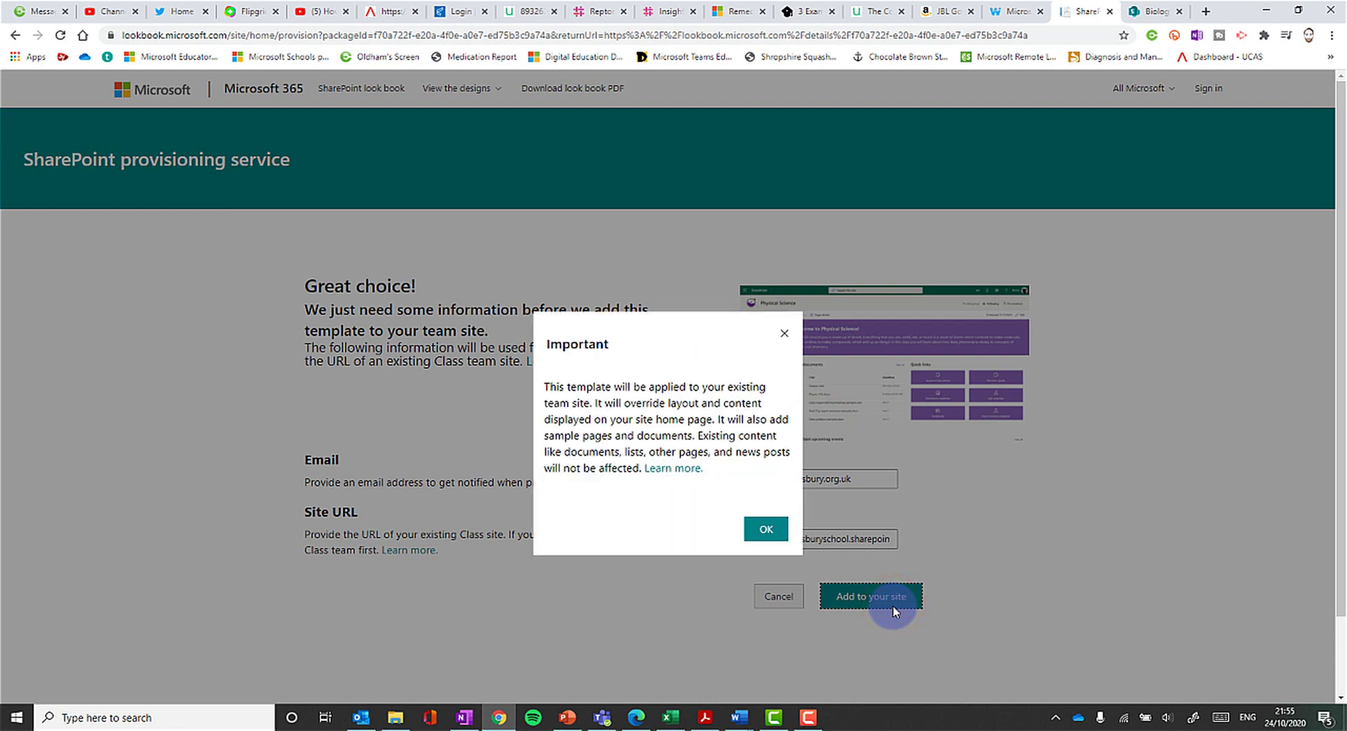
left_click(767, 529)
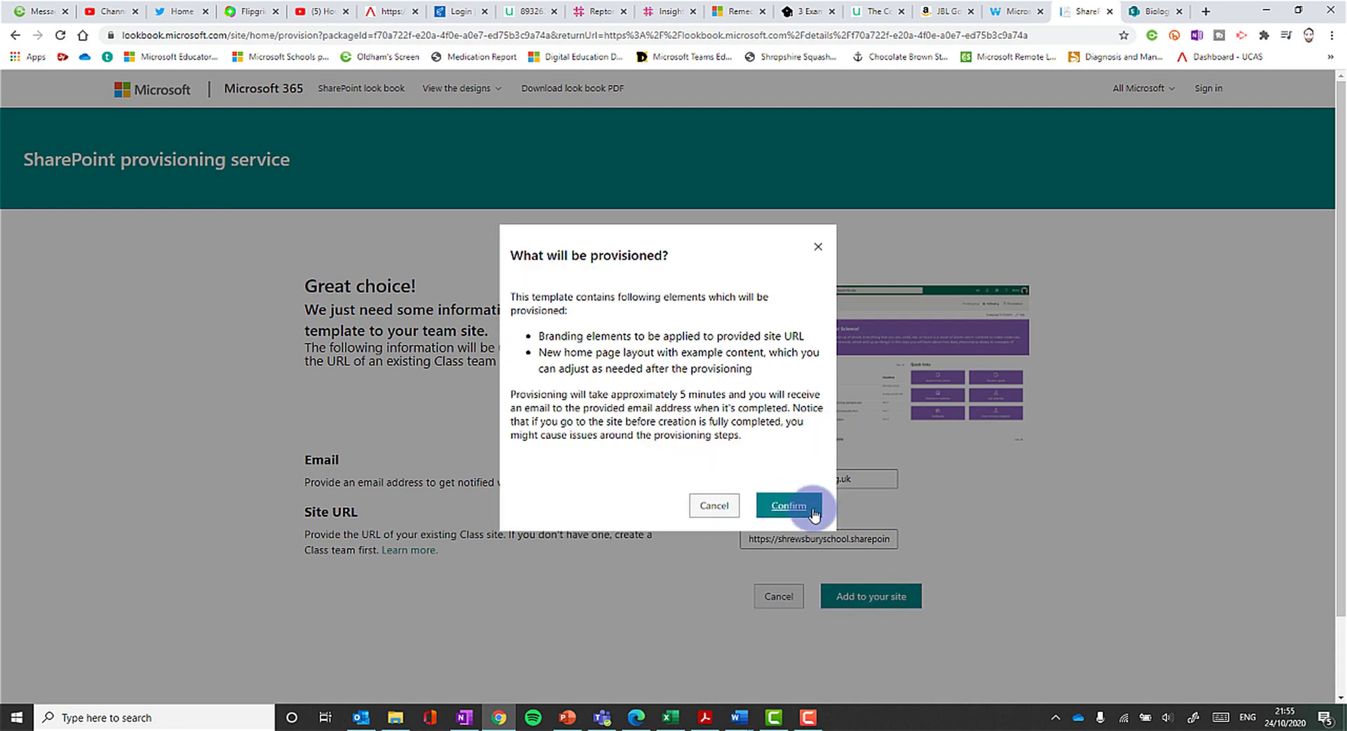
left_click(809, 510)
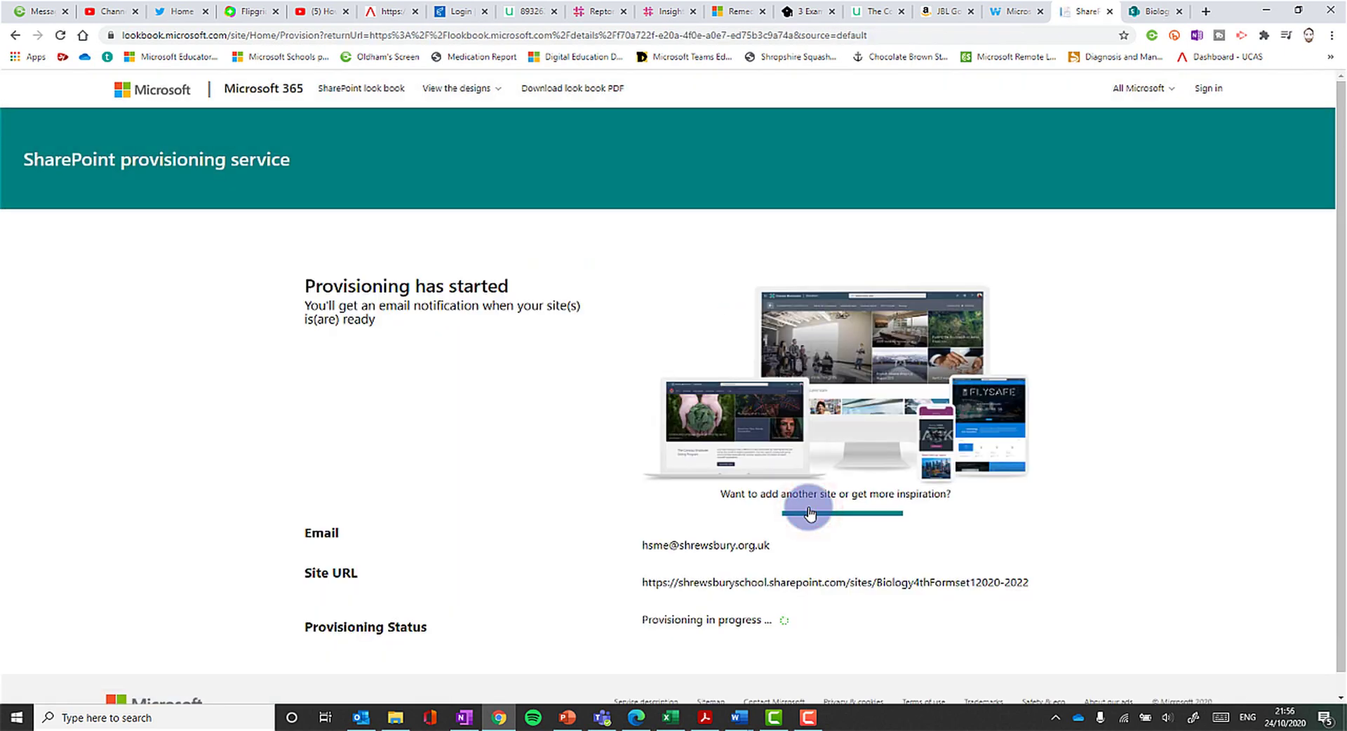
scroll(810, 513, "down", 1)
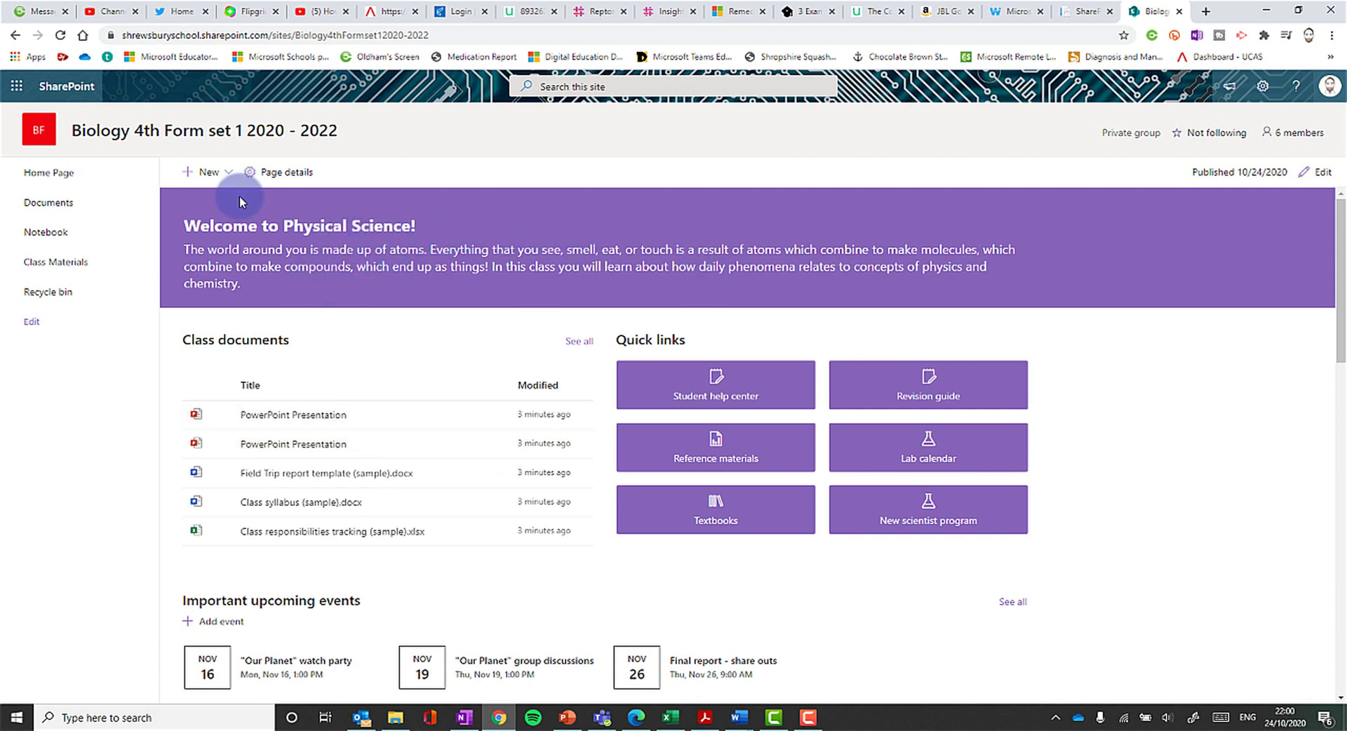
- Customize the site theme with dark red as the main color and save it
left_click(1263, 87)
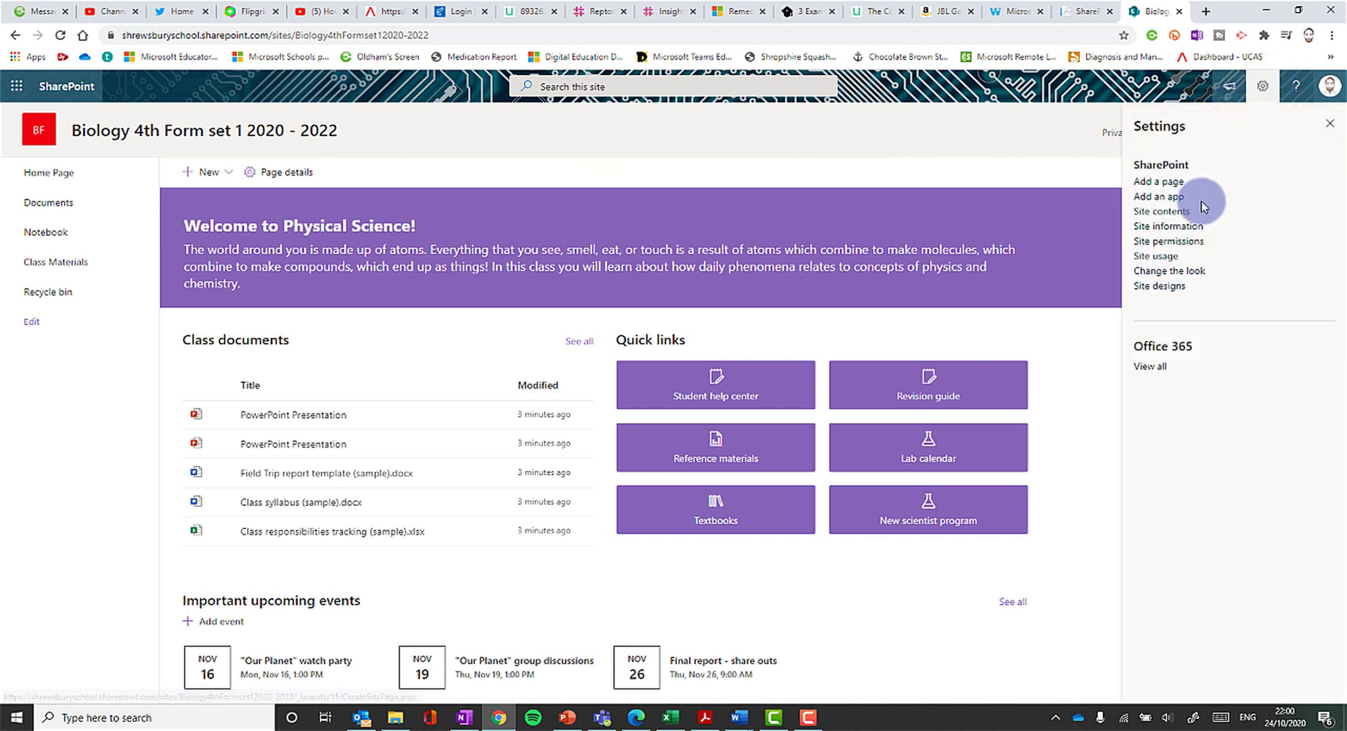
left_click(1186, 276)
left_click(1171, 142)
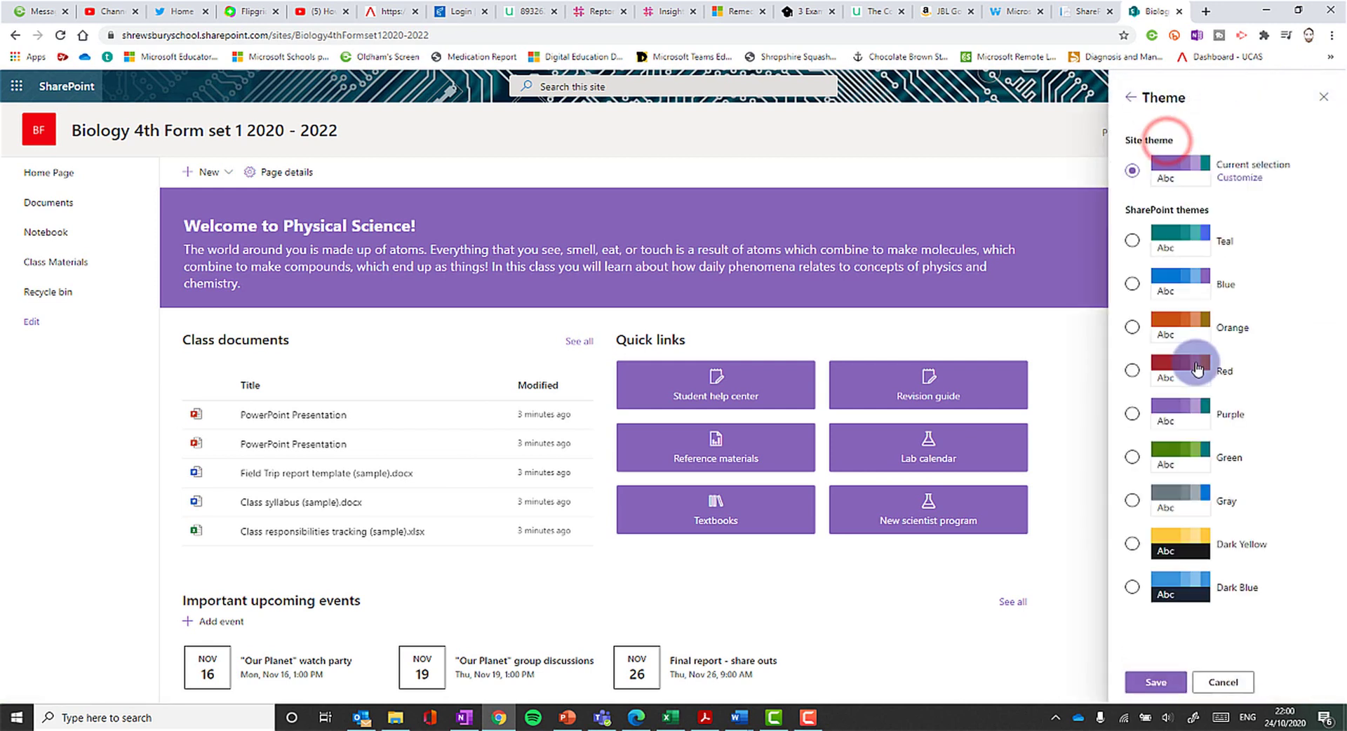
left_click(1243, 179)
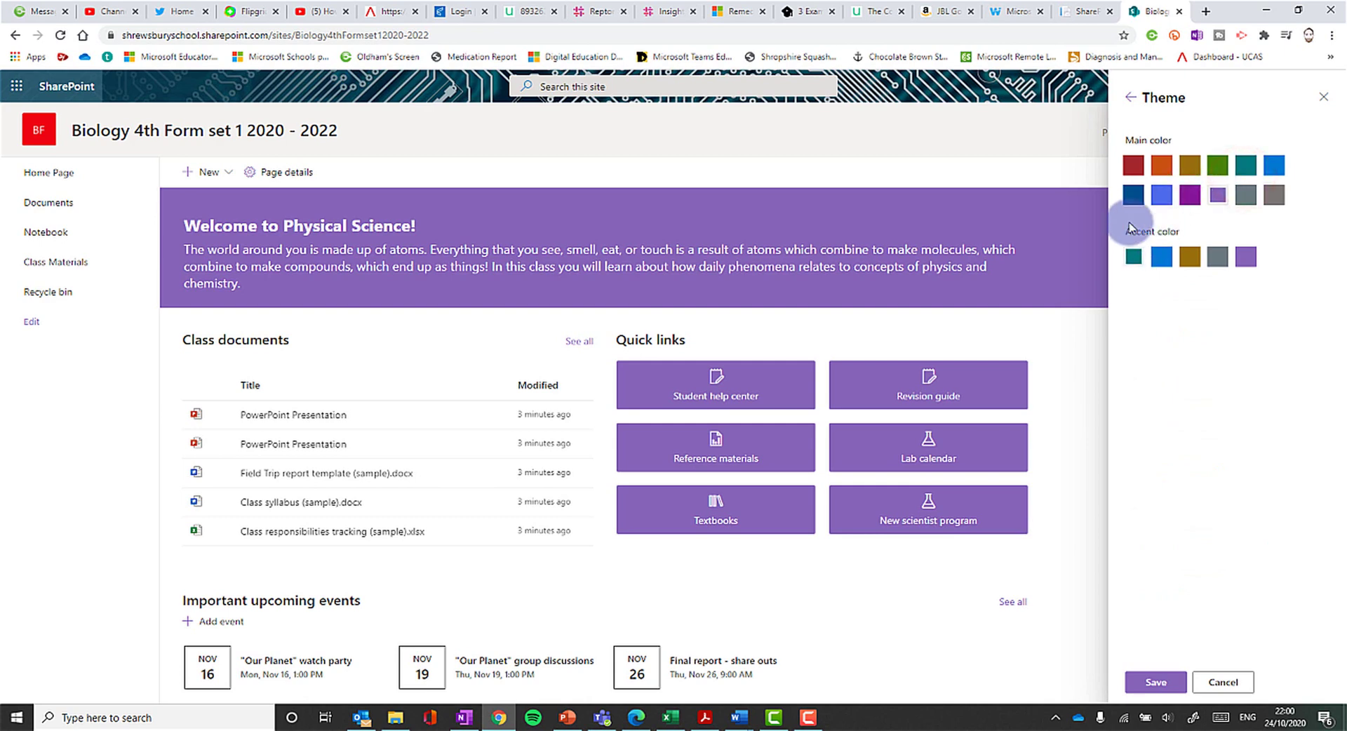
left_click(1134, 196)
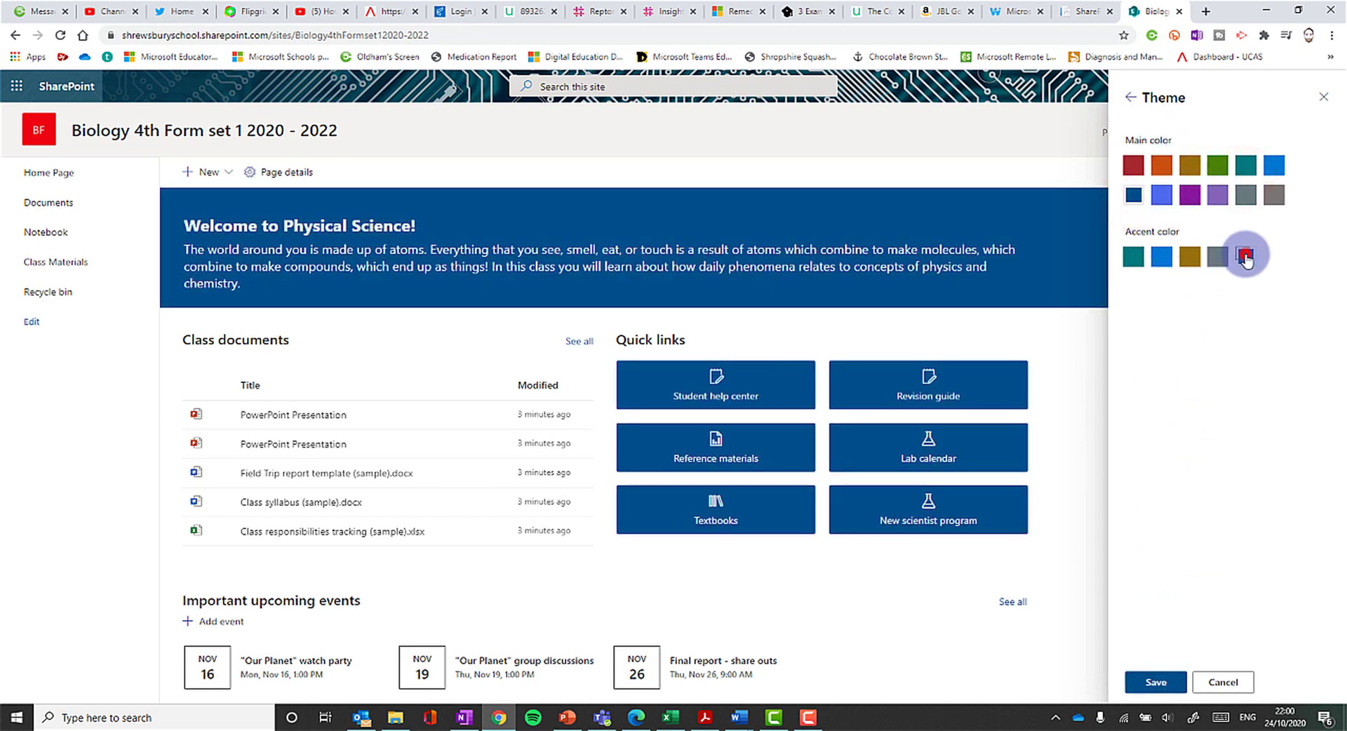
left_click(1133, 165)
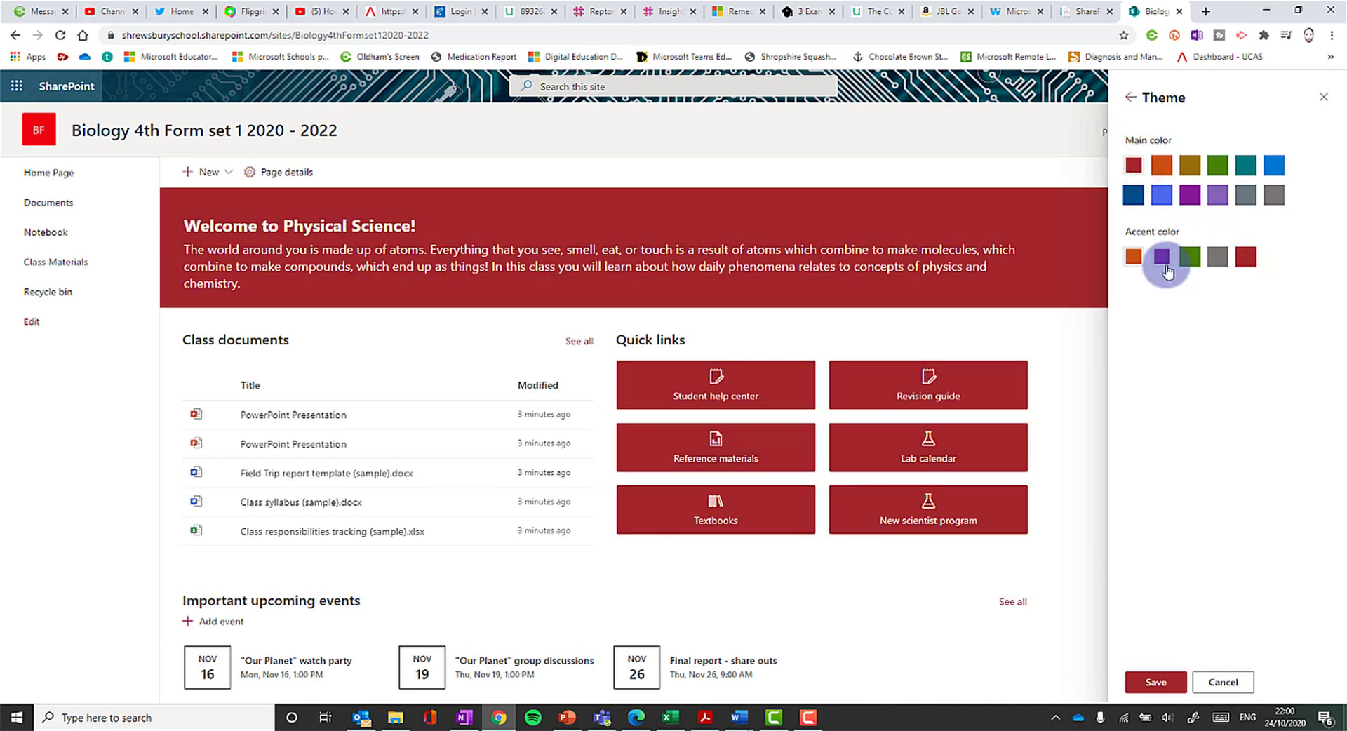
left_click(1162, 681)
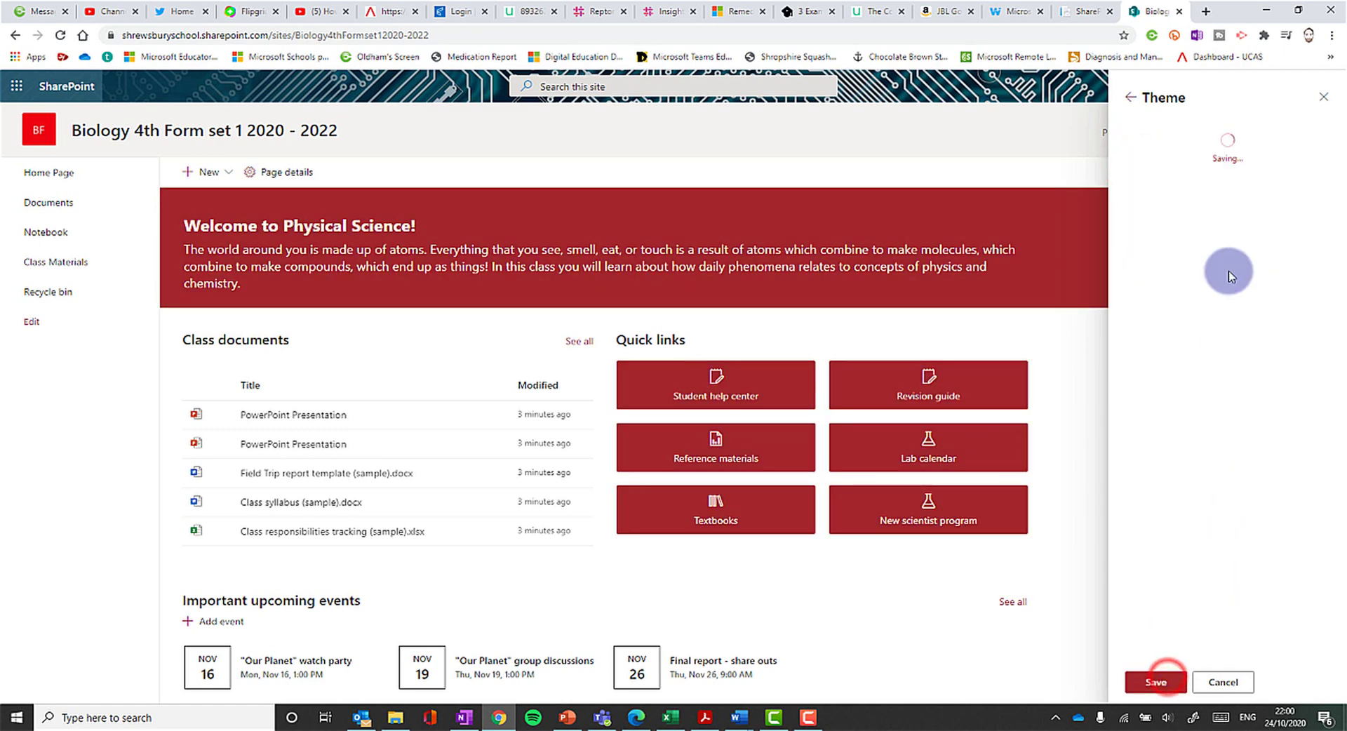
- Edit the home page banner so its heading reads "Welcome to Biology!" and delete the sample paragraph below it
left_click(1323, 169)
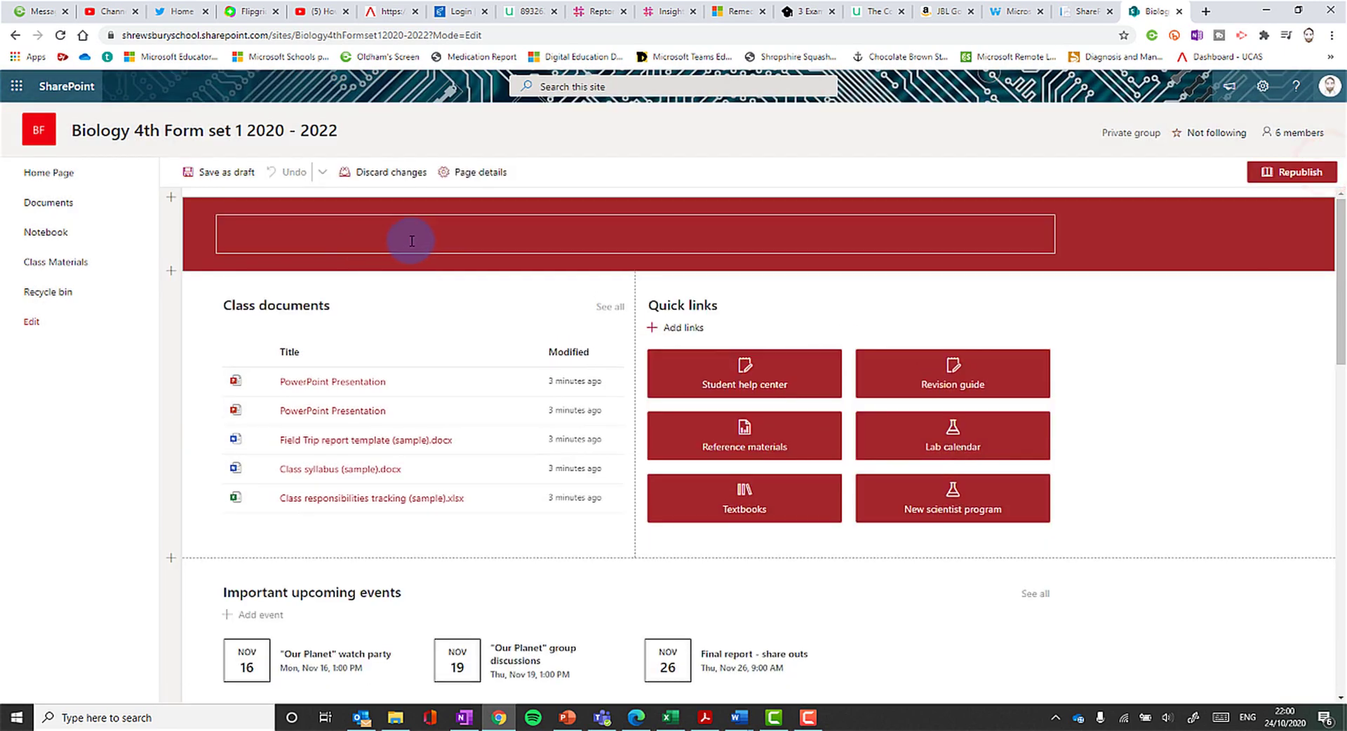
left_click(384, 246)
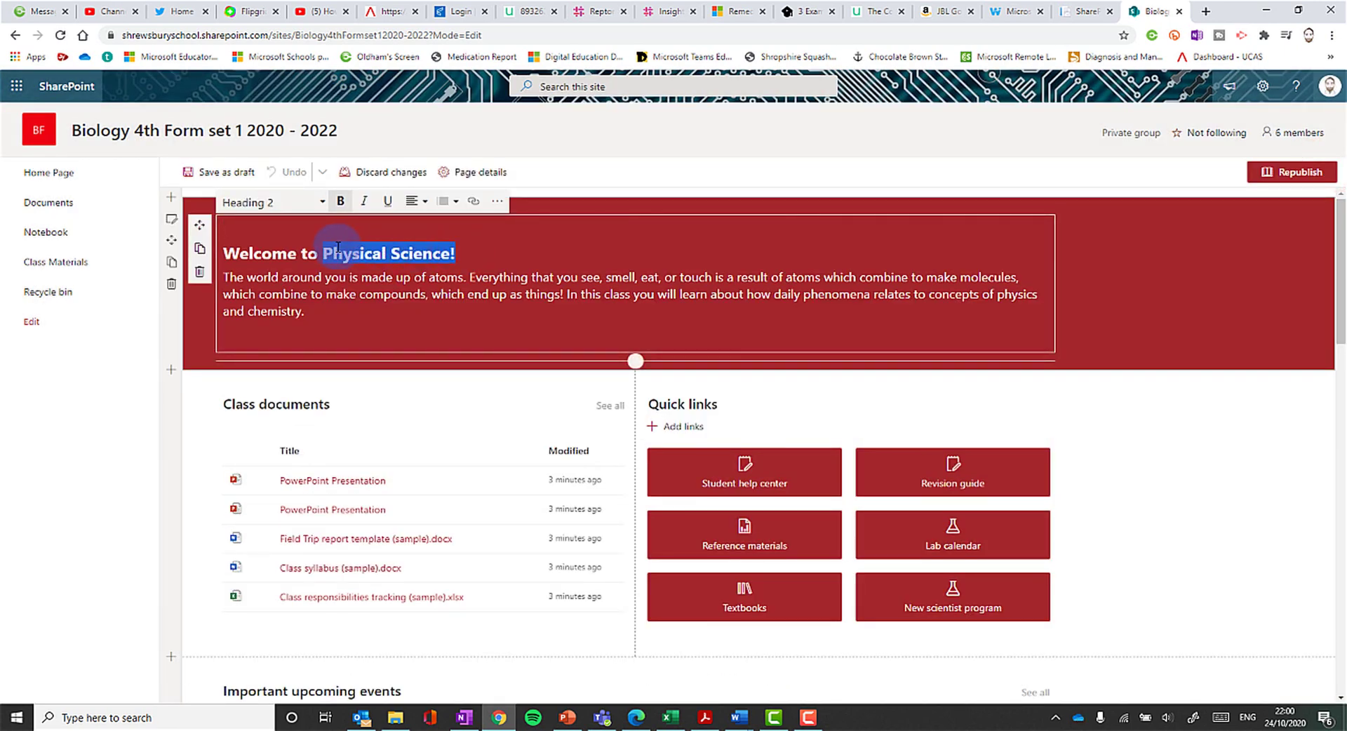
type("Biology!")
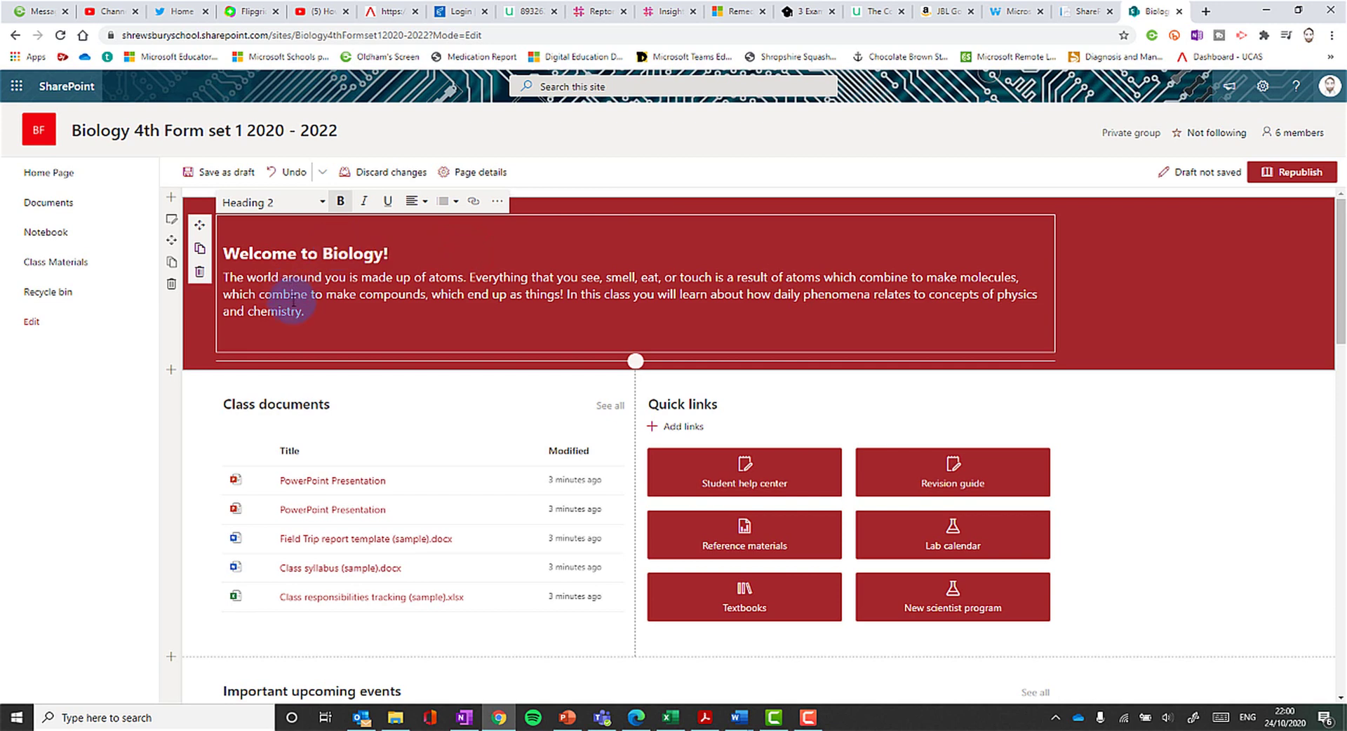
left_click_drag(306, 315, 226, 277)
key("Delete")
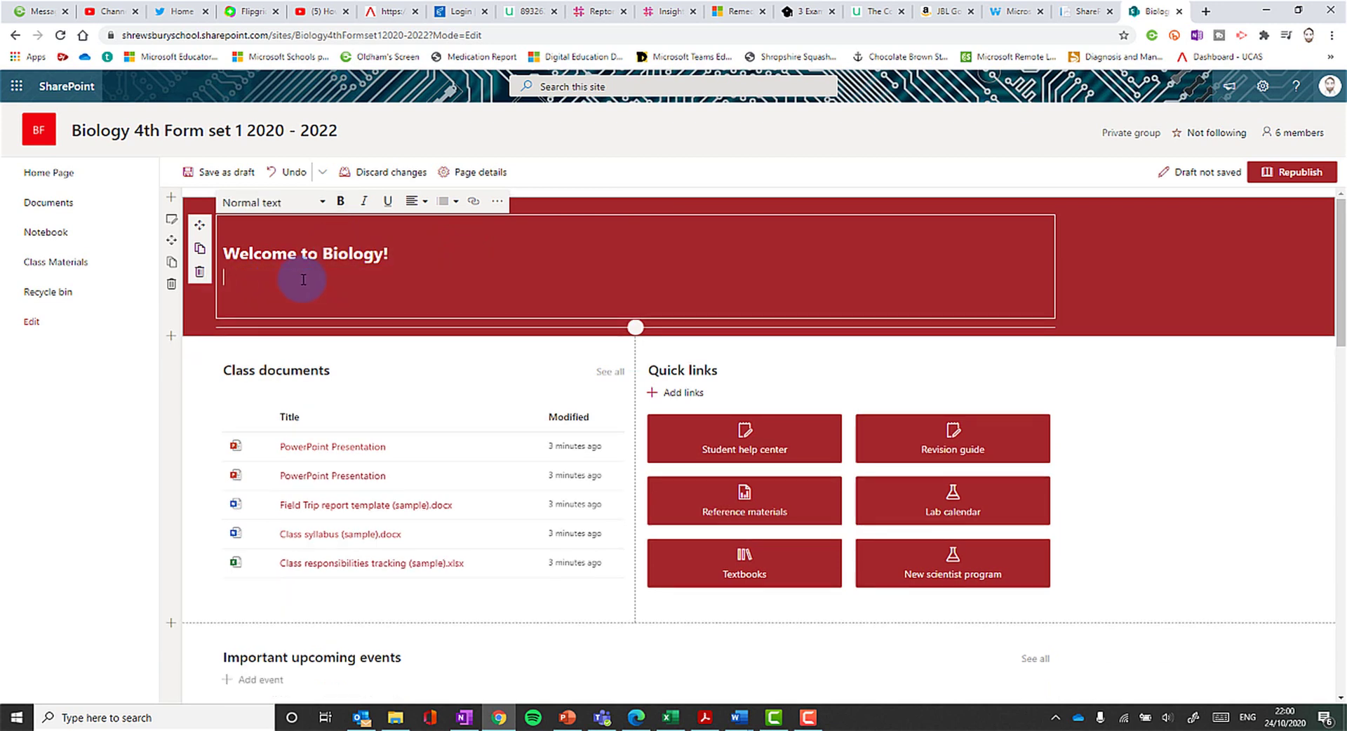
- Inspect the Class documents and Quick links web parts, opening the Student help center link's settings and closing them unchanged
left_click(893, 361)
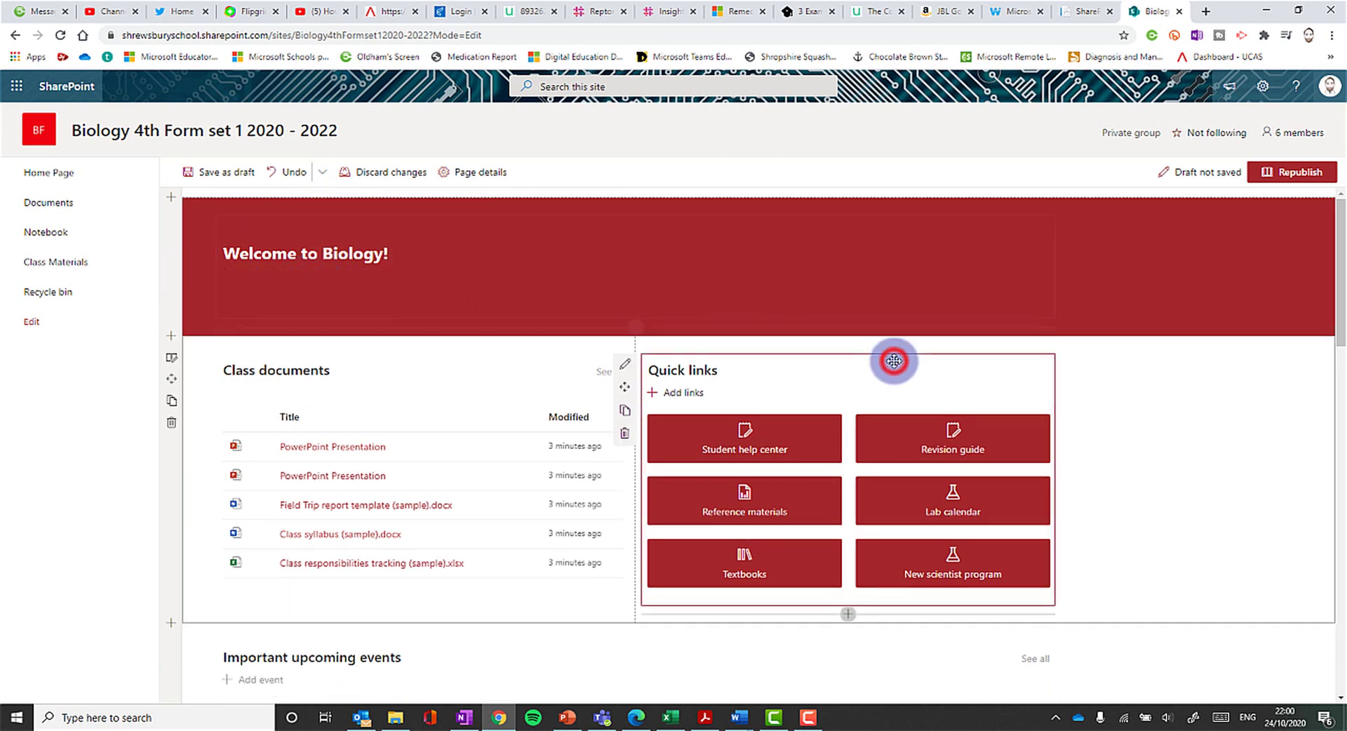
left_click(445, 421)
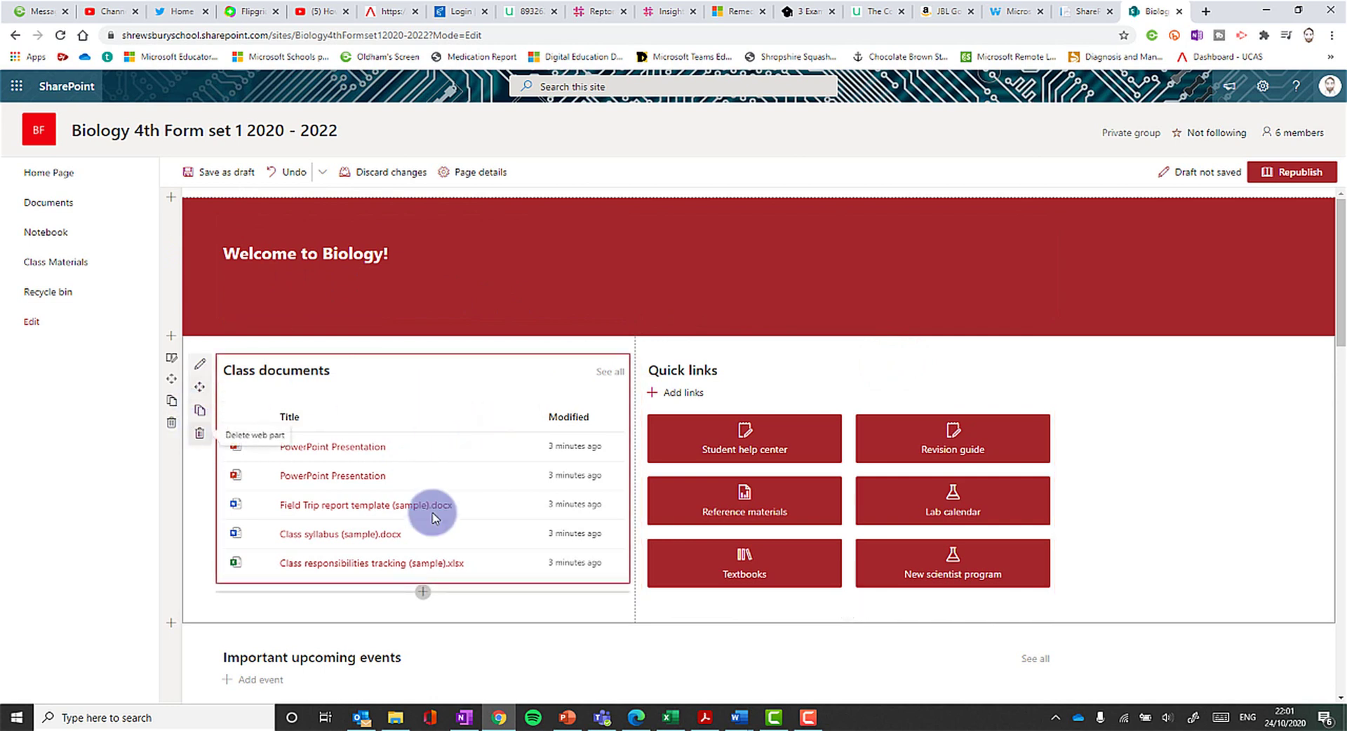
left_click(801, 443)
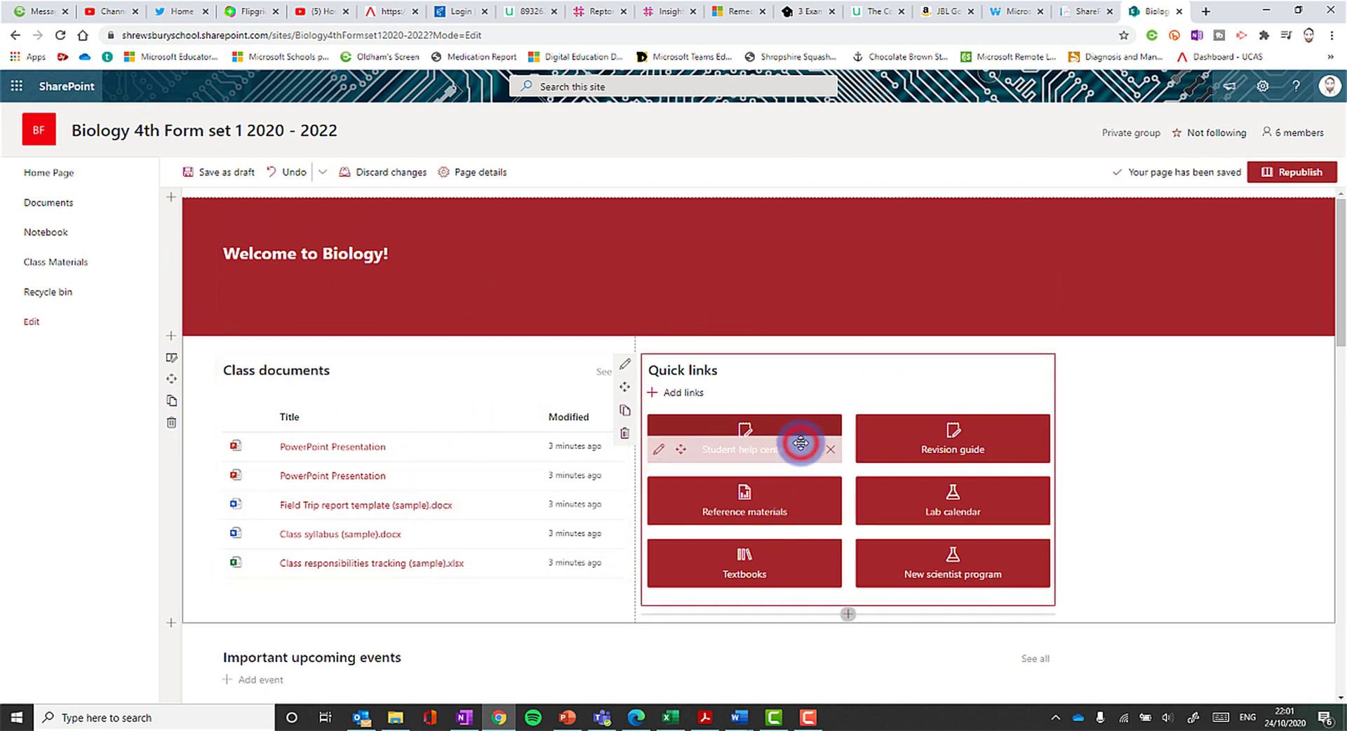
left_click(657, 450)
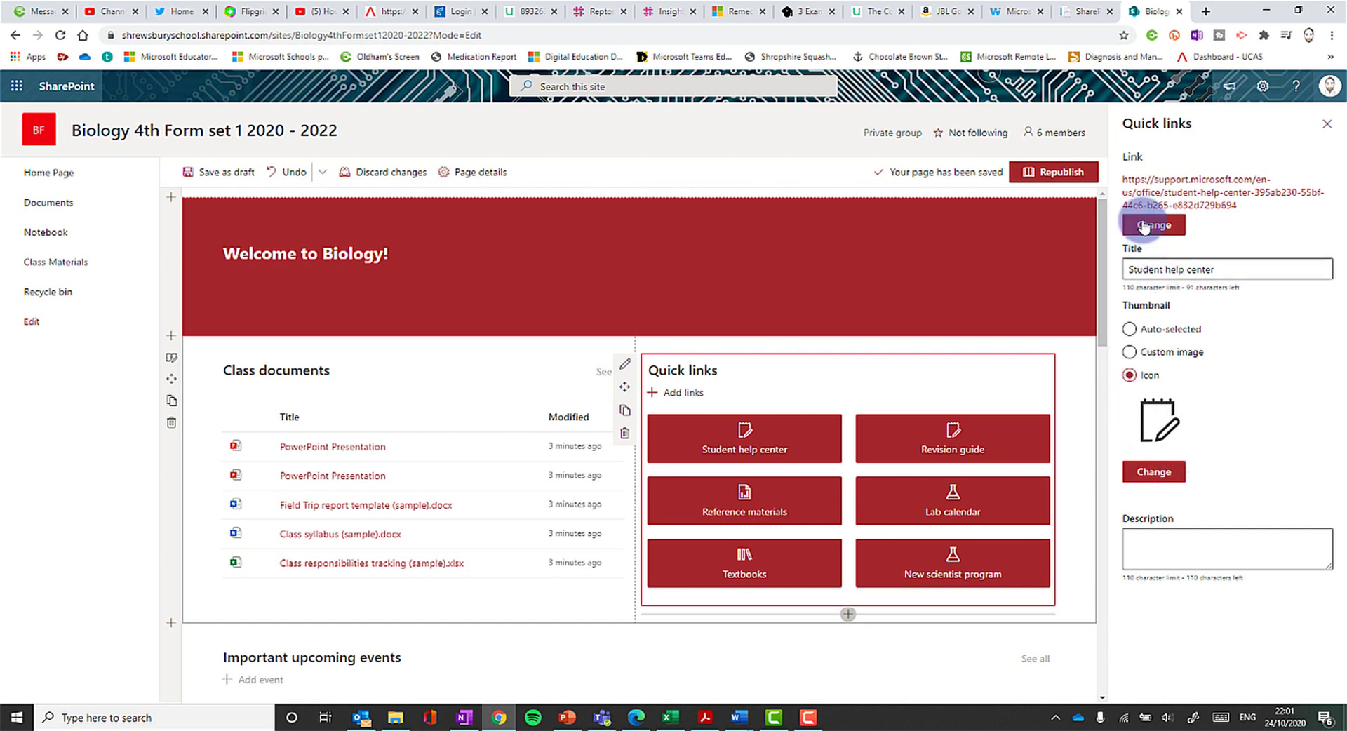
left_click(1329, 129)
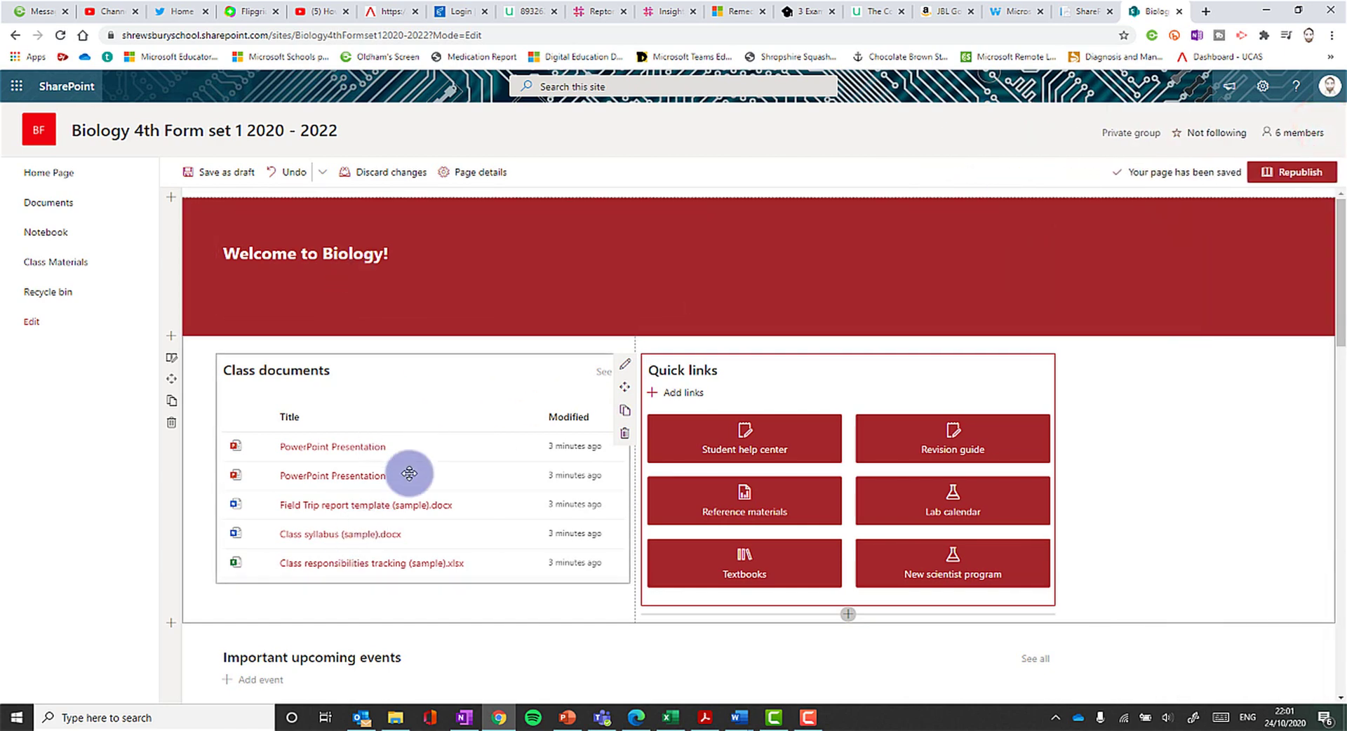
- Examine the remaining home page sections, from upcoming events and class news through the learning videos to the teacher profile
scroll(409, 473, "down", 5)
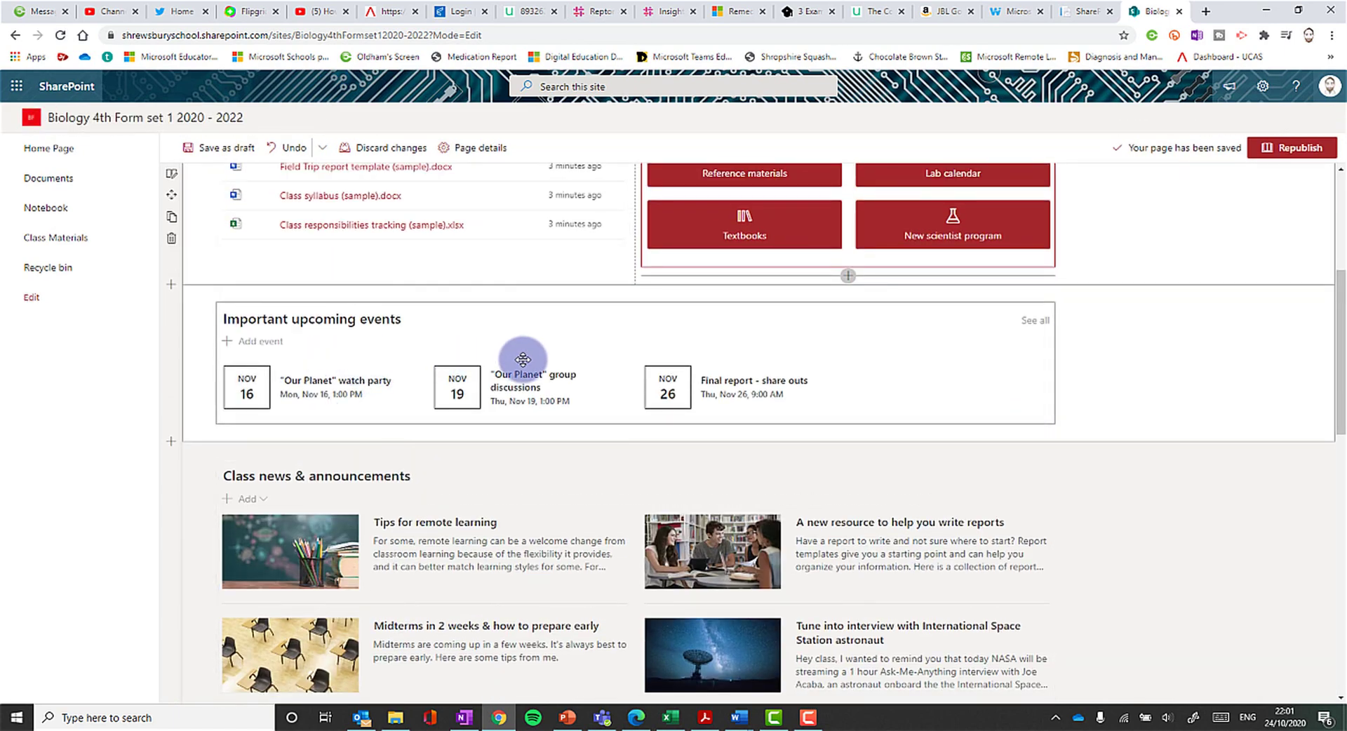
scroll(466, 421, "down", 3)
scroll(566, 400, "down", 7)
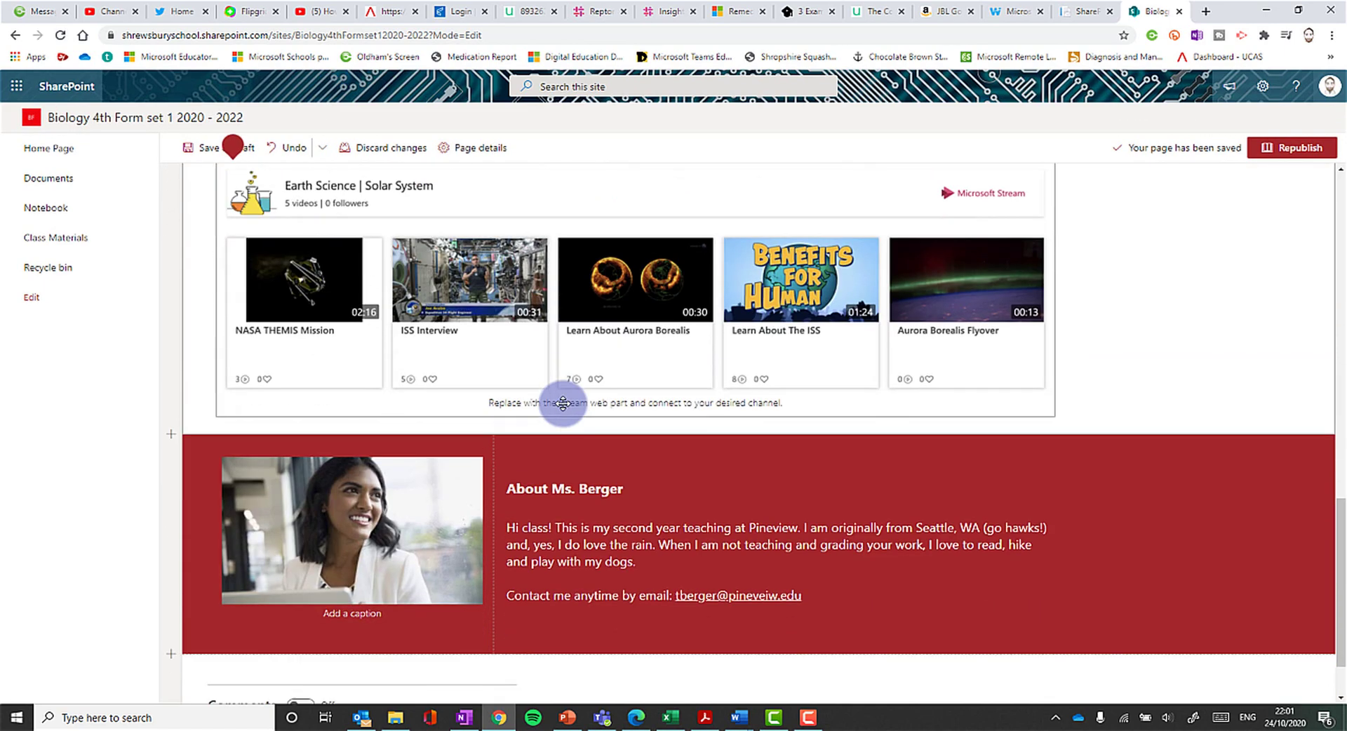
scroll(563, 403, "down", 3)
scroll(563, 404, "up", 18)
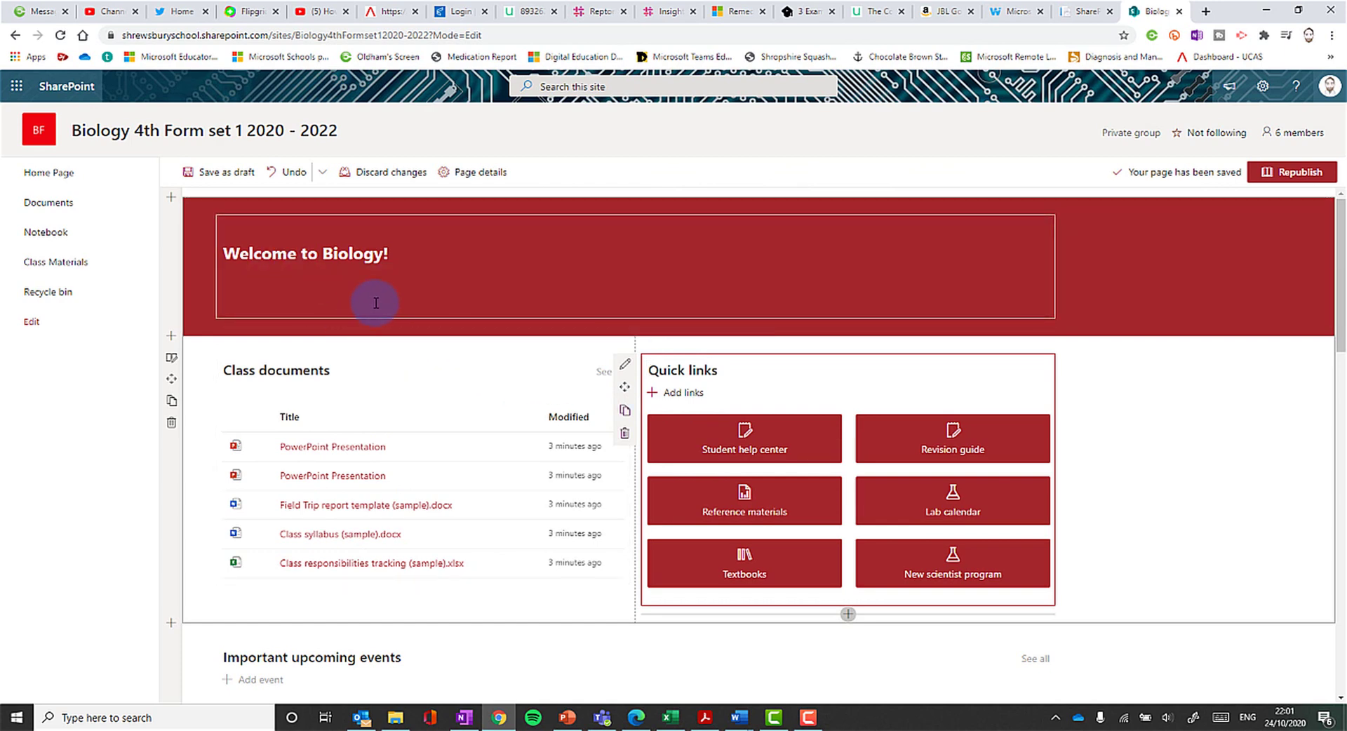
scroll(372, 300, "down", 3)
scroll(358, 301, "down", 5)
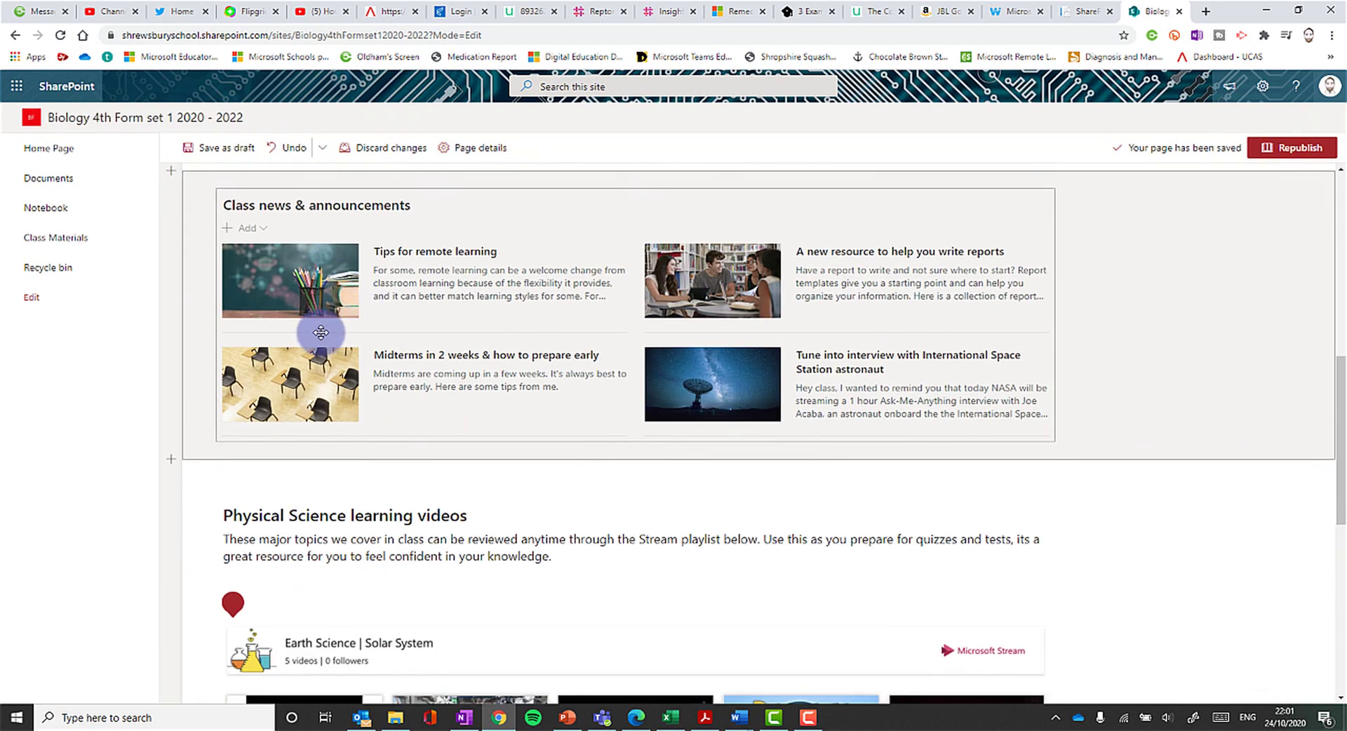
scroll(332, 322, "down", 3)
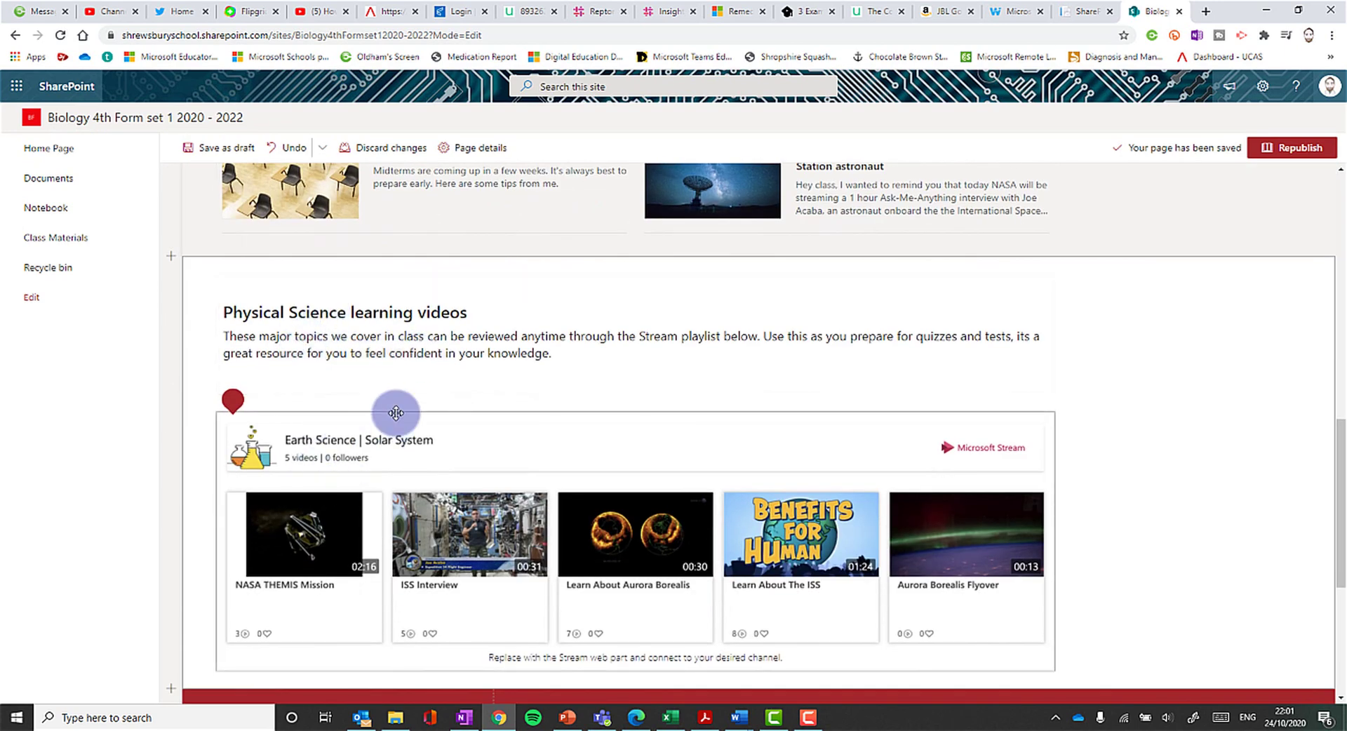
scroll(391, 412, "down", 4)
scroll(643, 371, "down", 1)
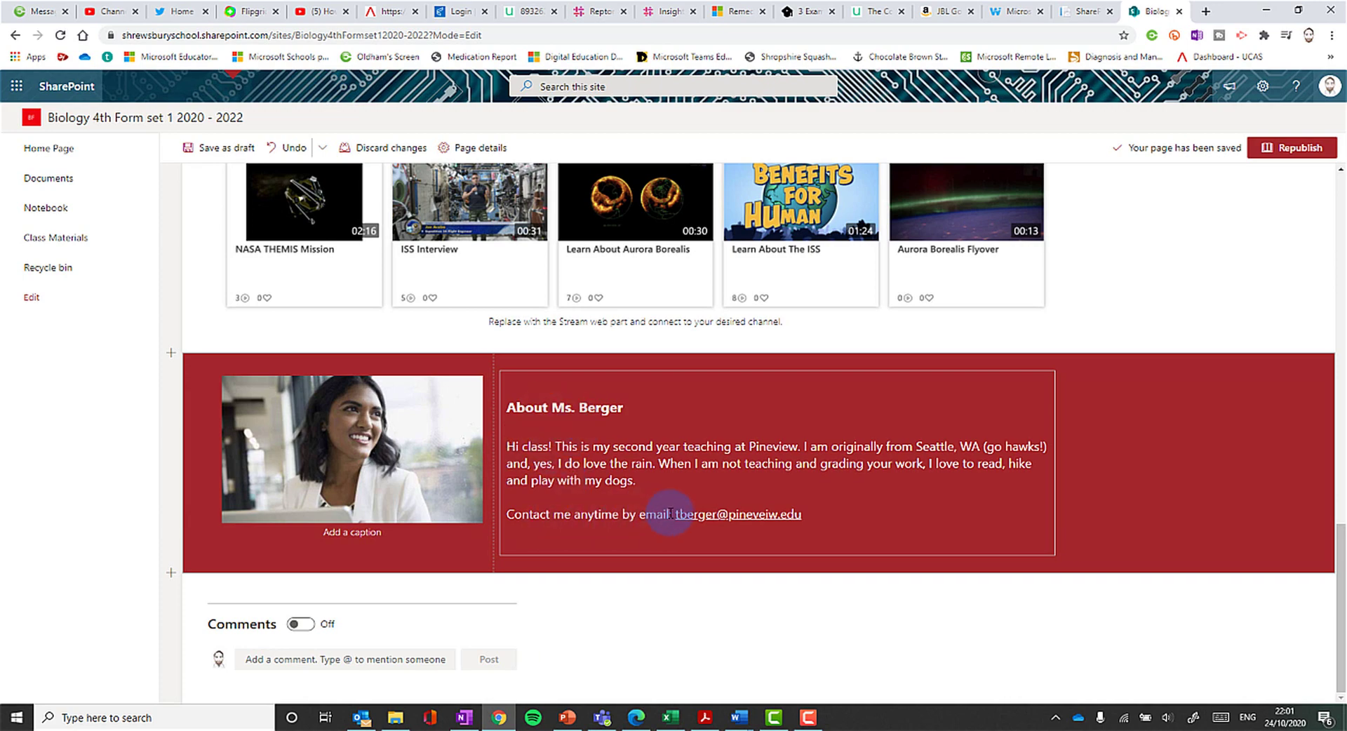
- Republish the edited class home page
scroll(491, 451, "up", 15)
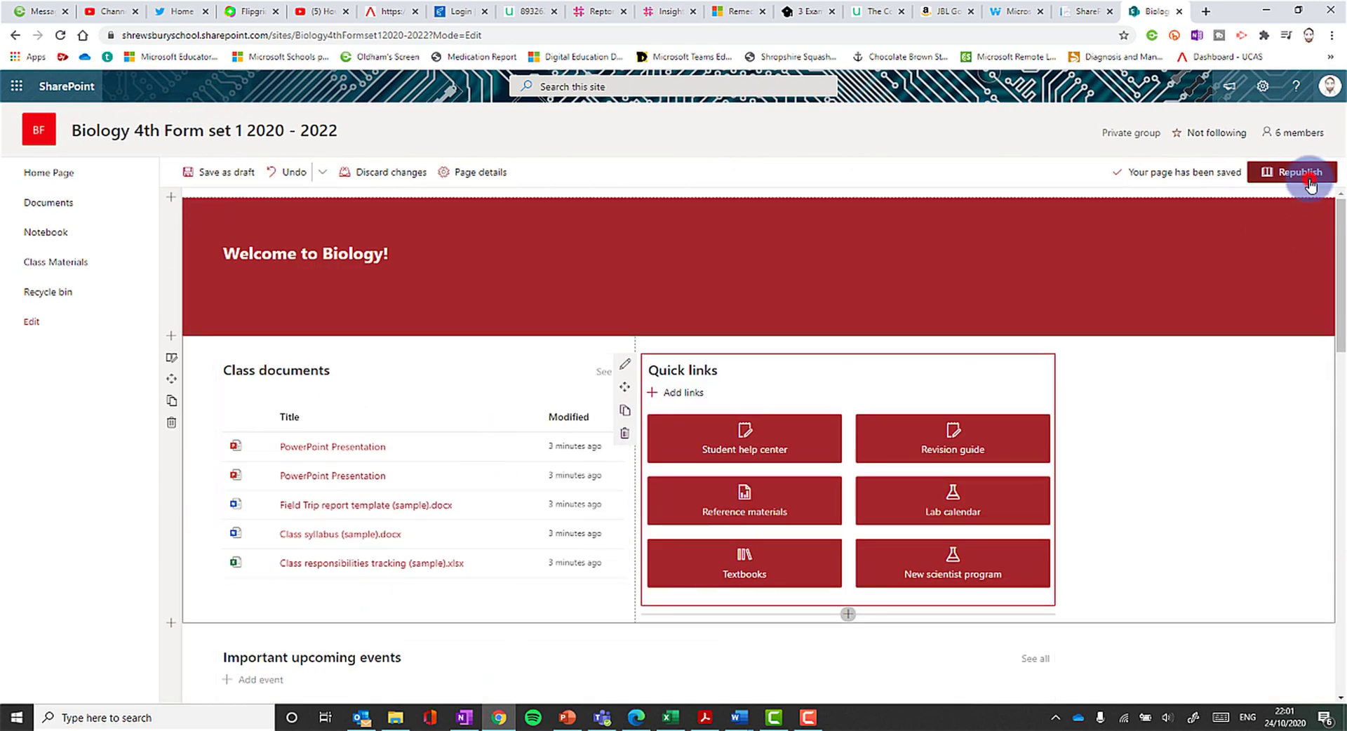
left_click(1310, 183)
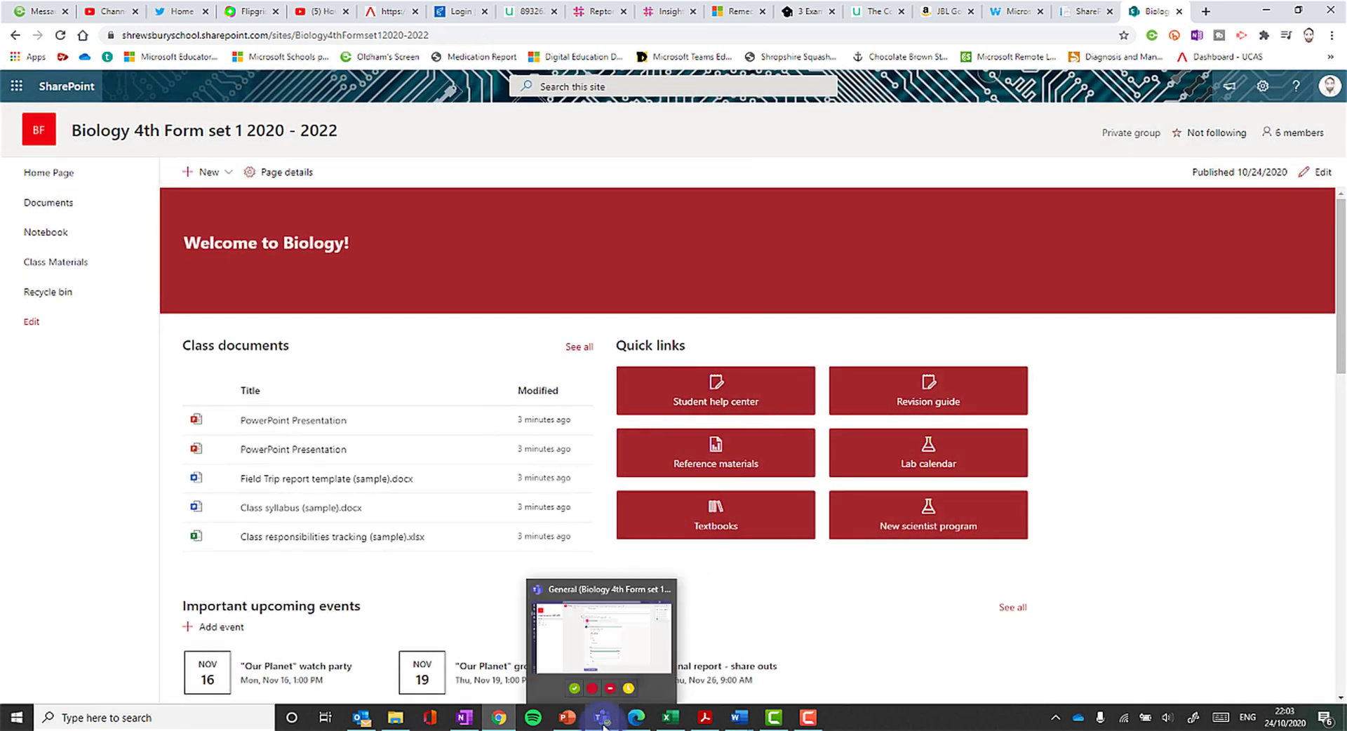
- Switch to Teams and start a Website tab named "Class Homepage" in the Biology team's General channel
left_click(603, 618)
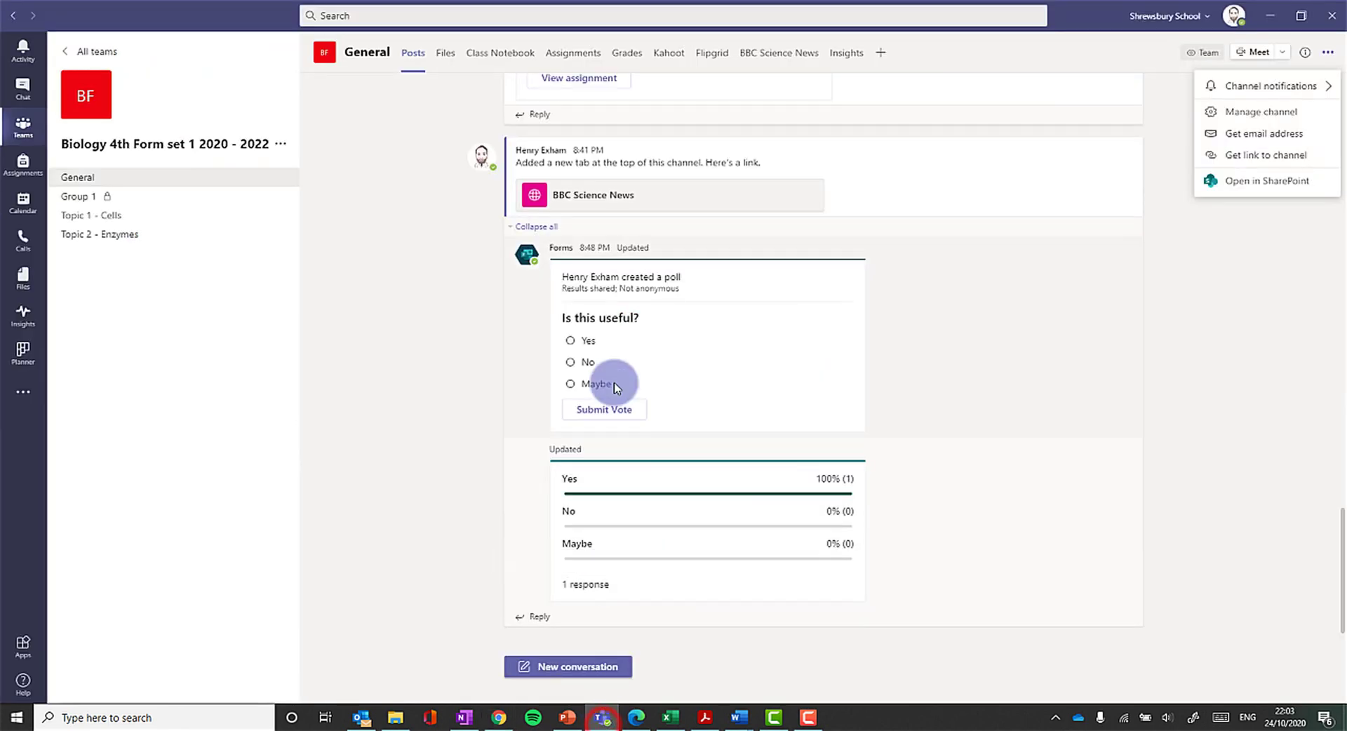
left_click(883, 55)
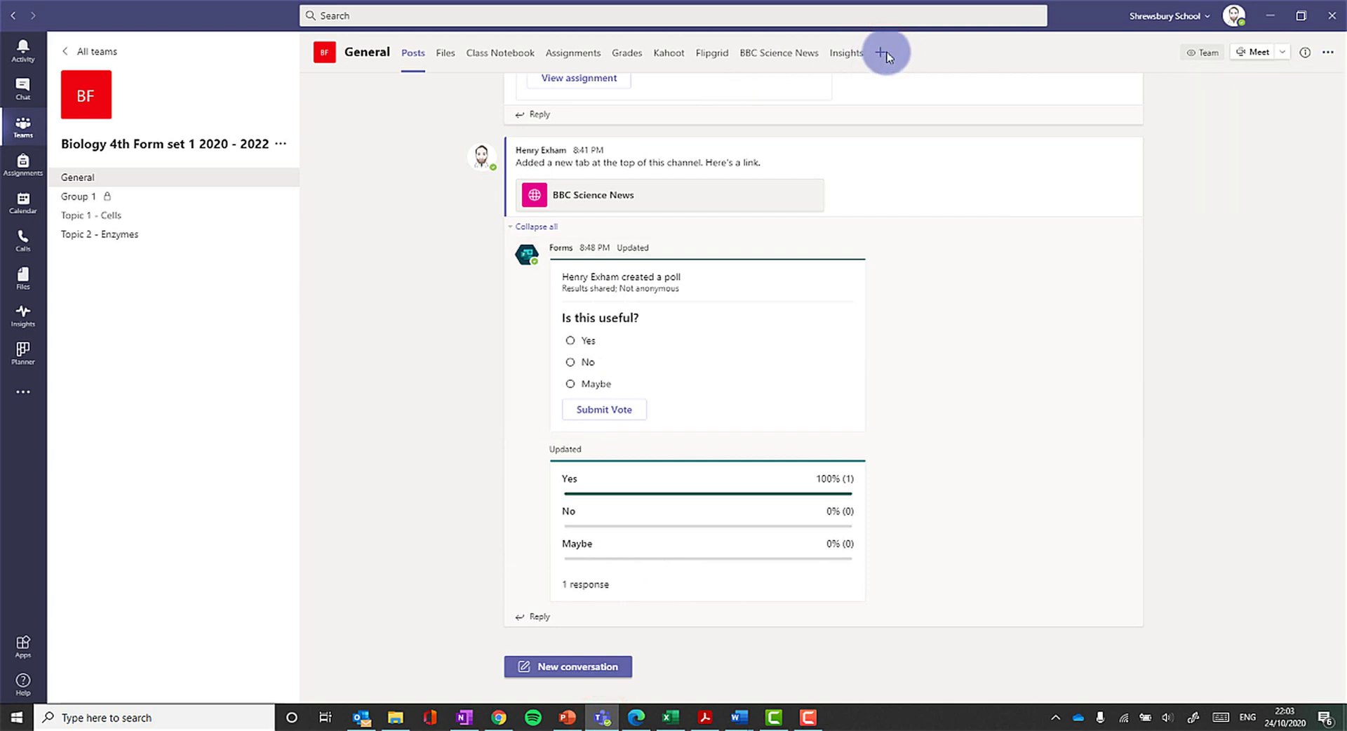
left_click(886, 56)
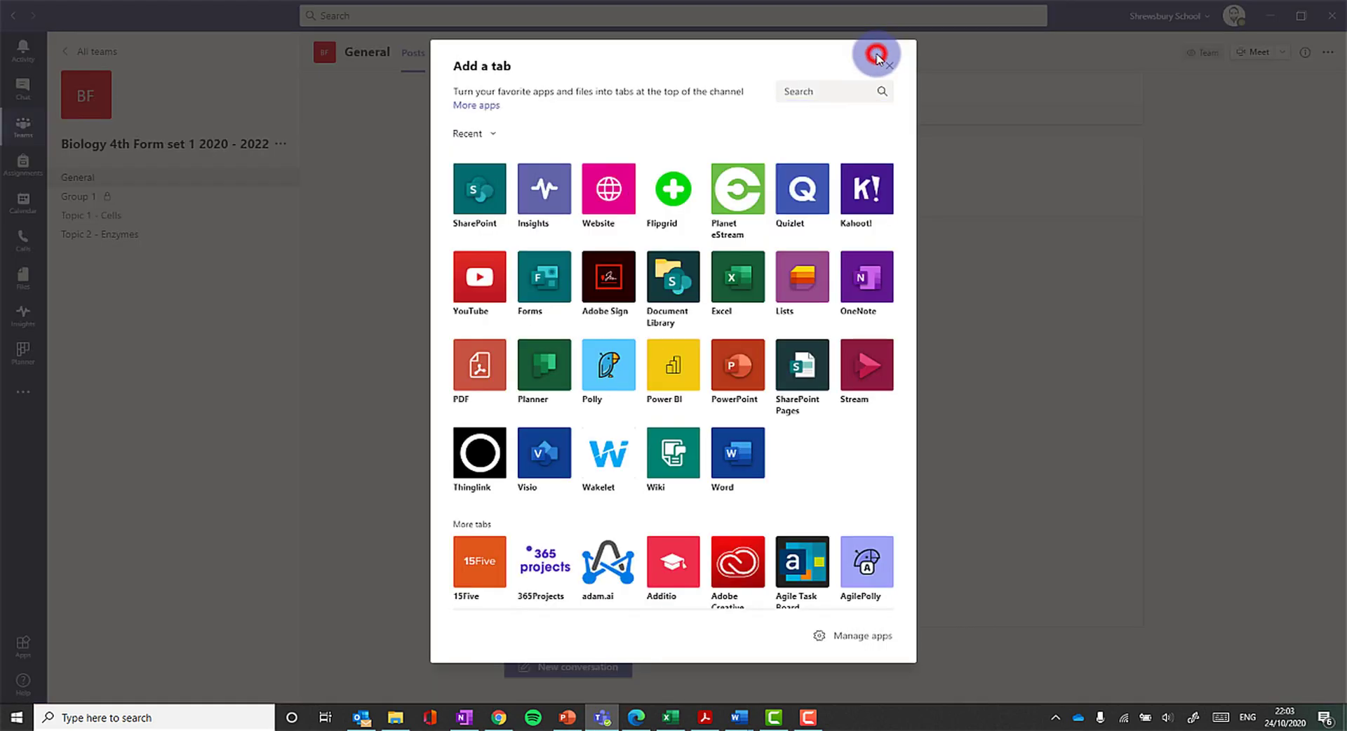
left_click(593, 200)
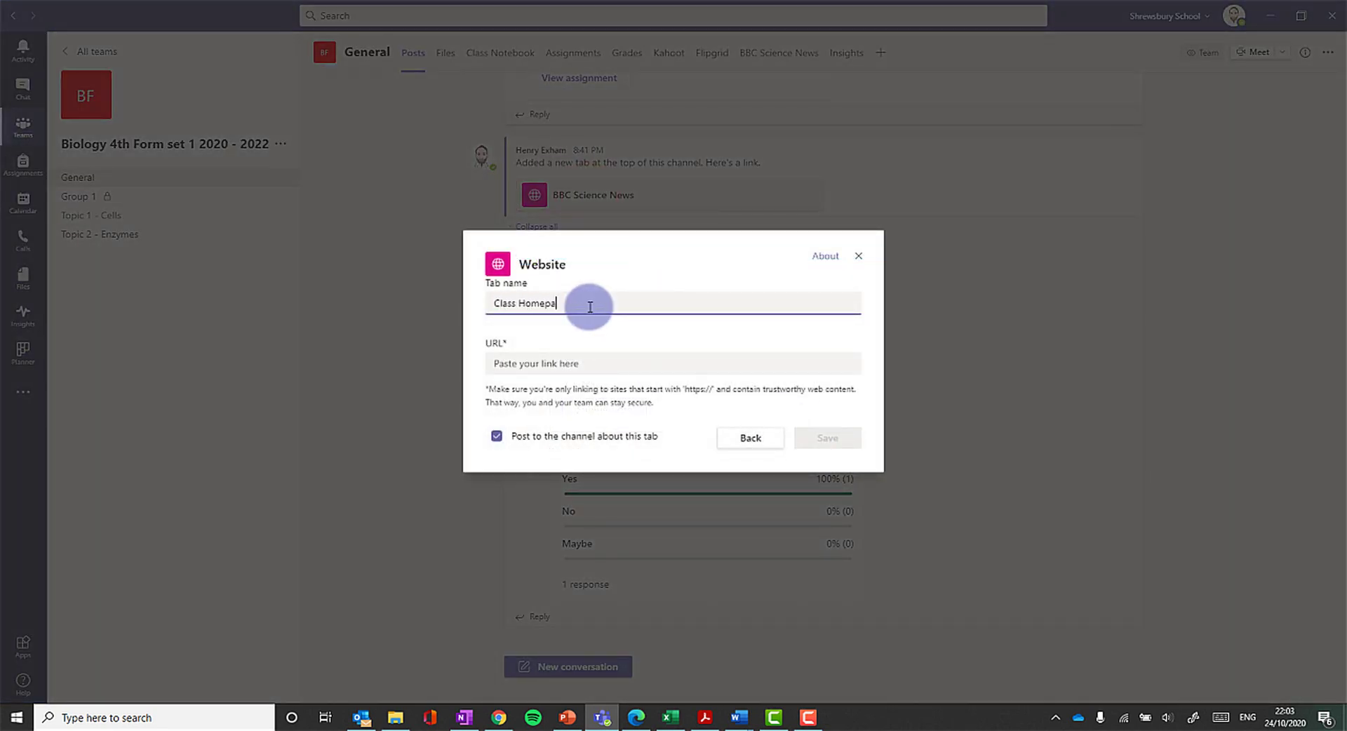
- Copy the Biology class site's address from the browser, enter it as the tab's URL and save the tab
left_click(621, 361)
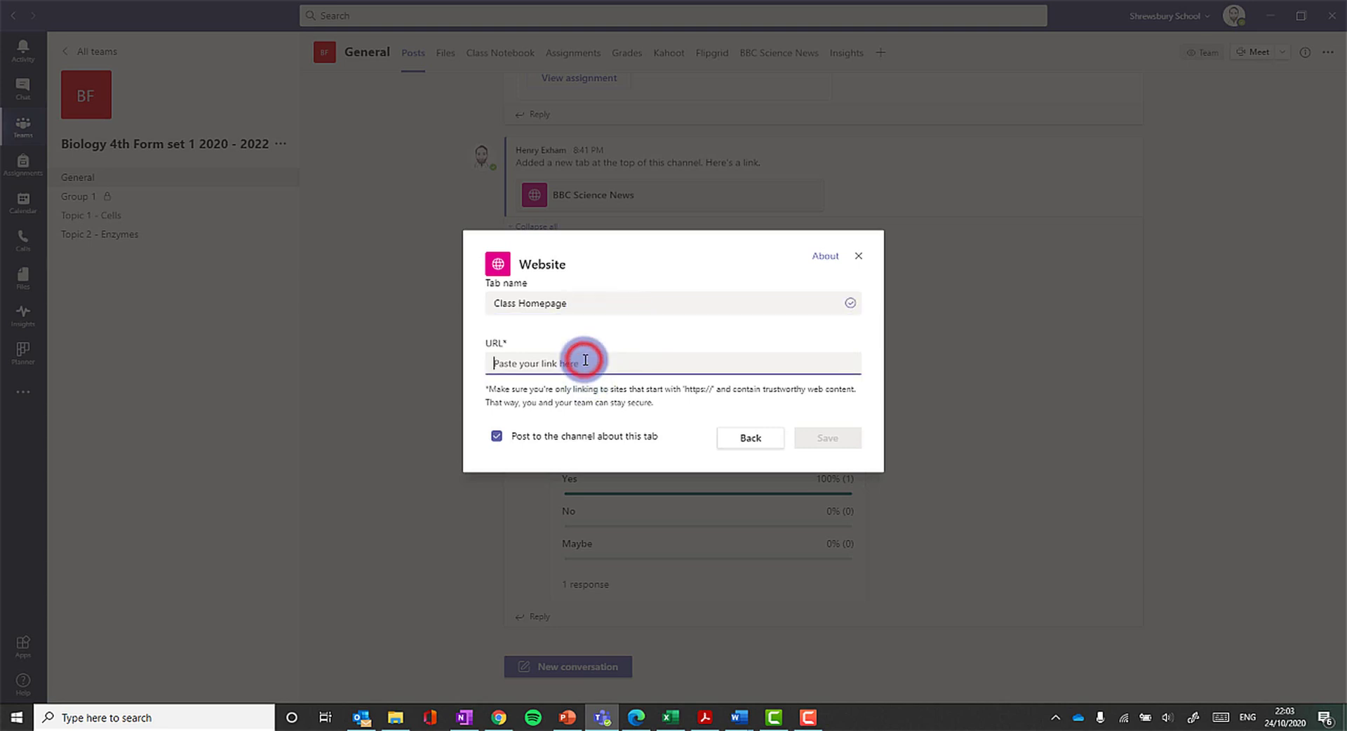
key("alt+Tab")
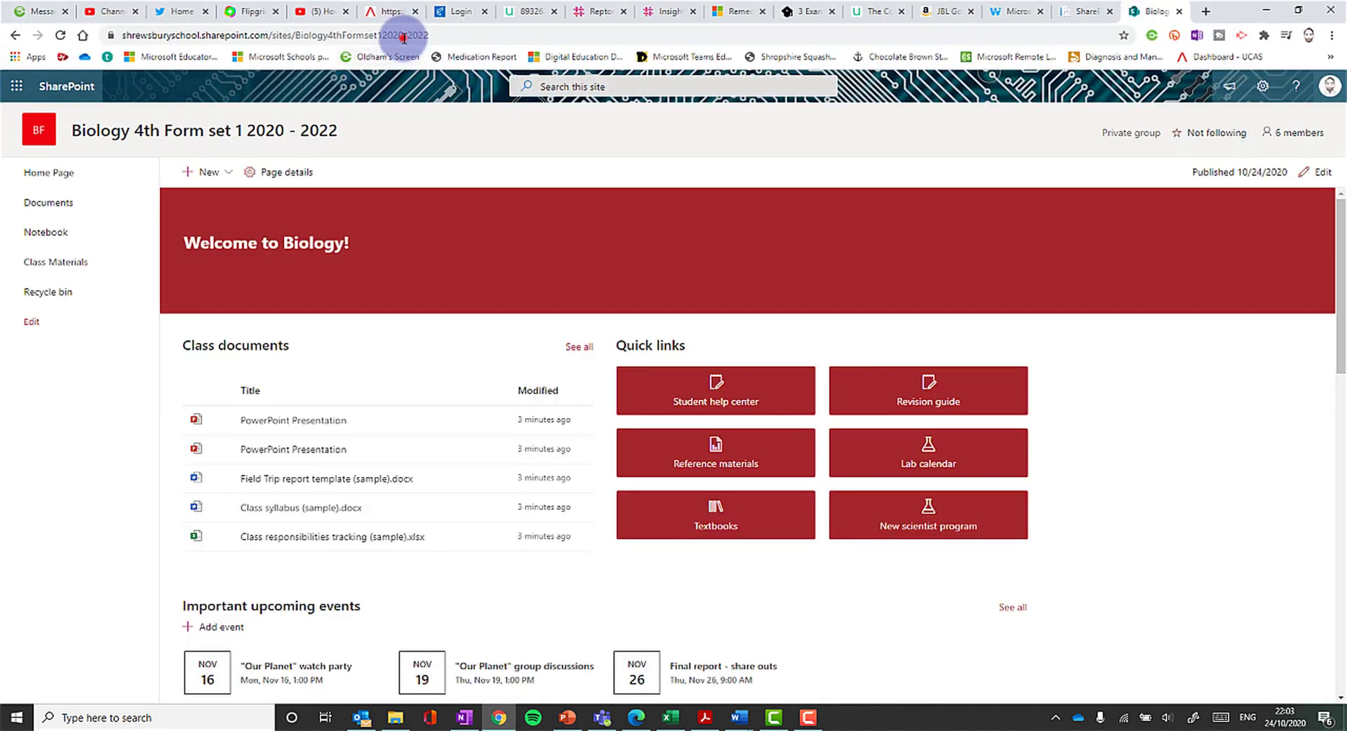
right_click(401, 35)
left_click(491, 114)
key("alt+Tab")
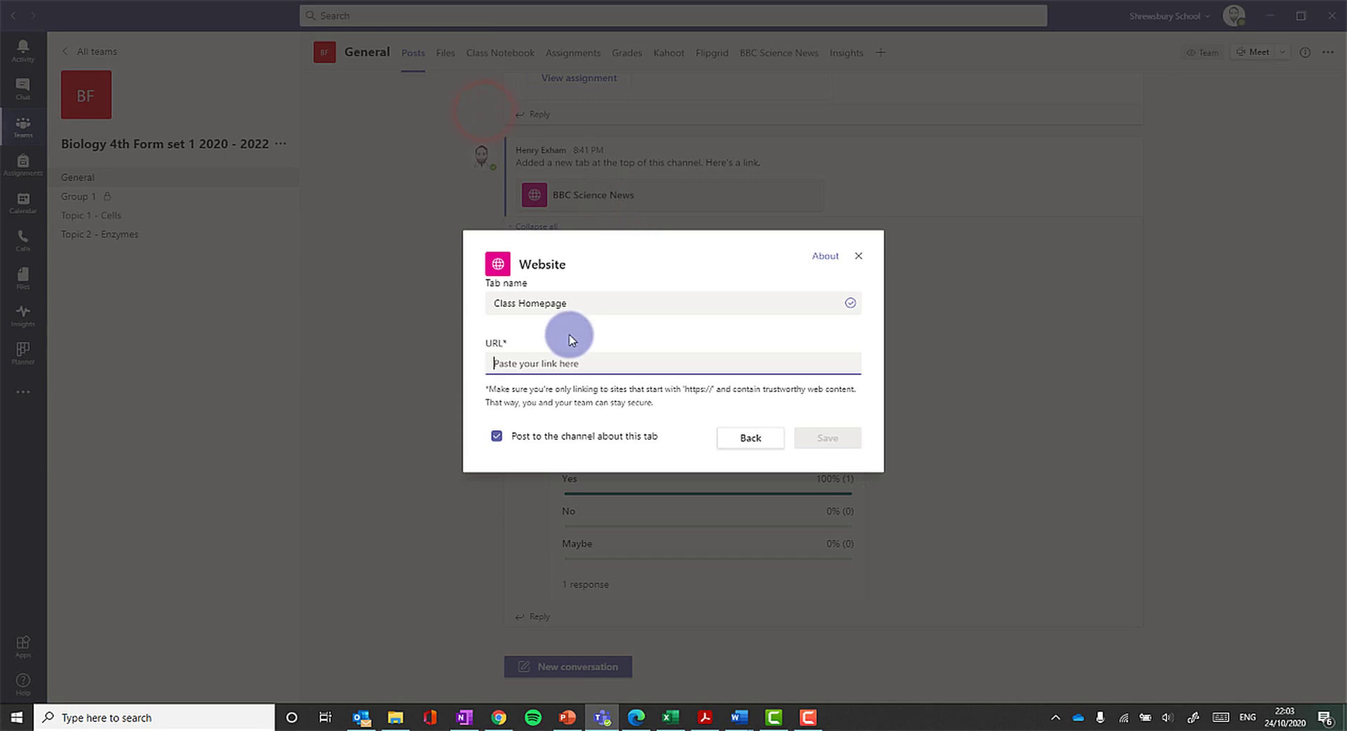
left_click(827, 438)
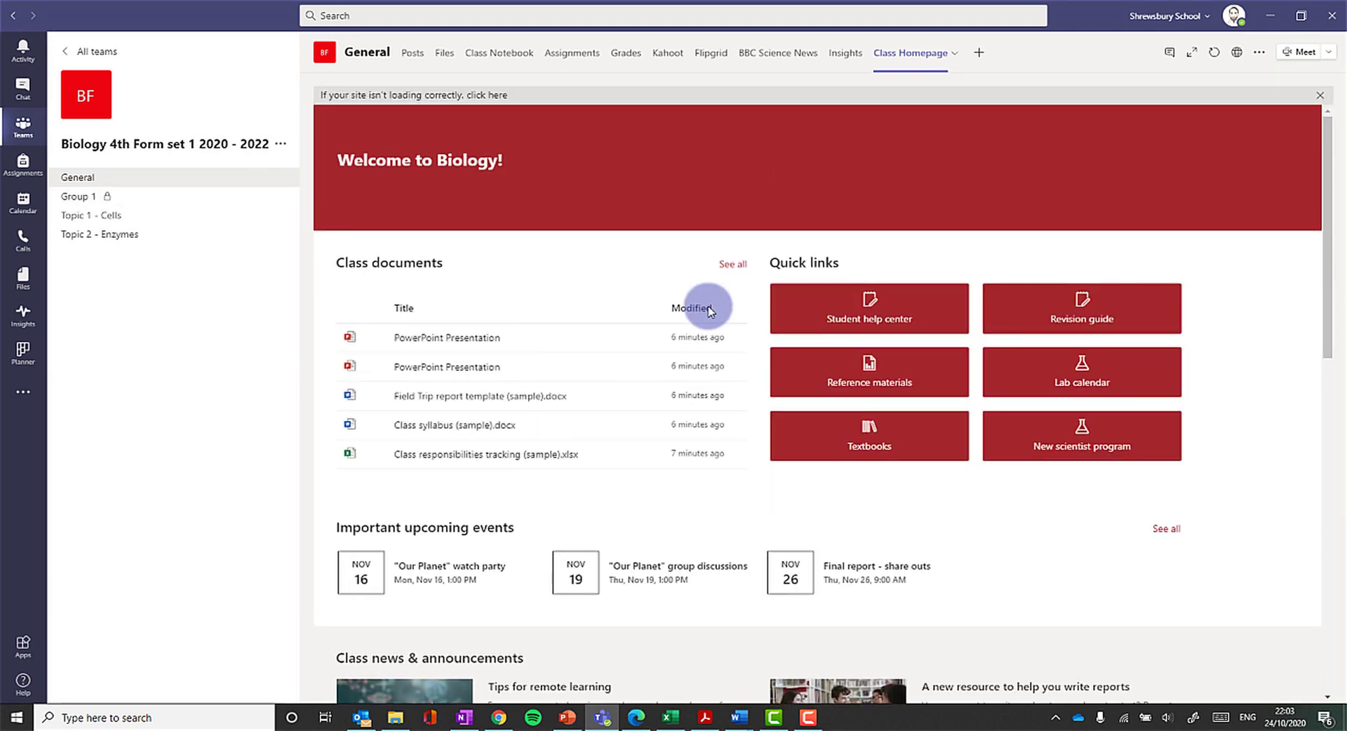
- Look through the class home page inside the Class Homepage channel tab
scroll(506, 206, "down", 8)
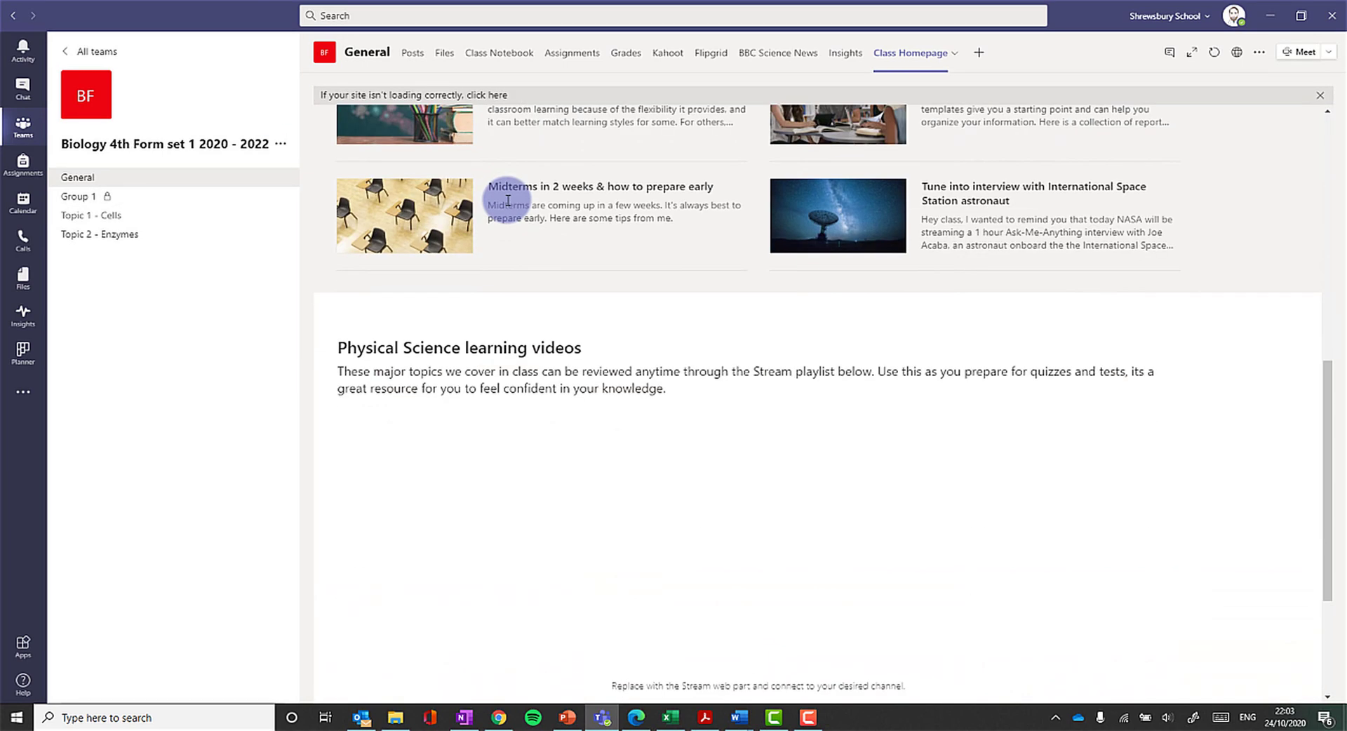
scroll(586, 277, "down", 3)
scroll(586, 276, "up", 15)
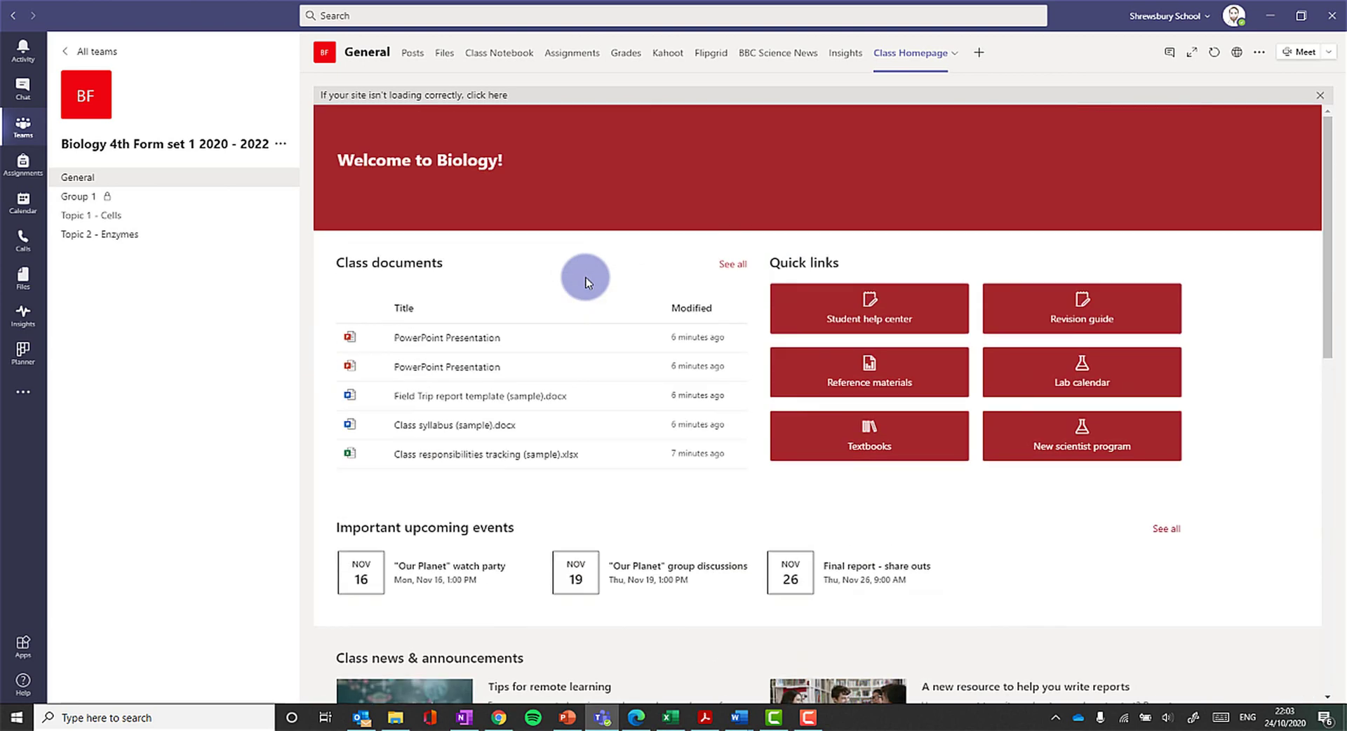